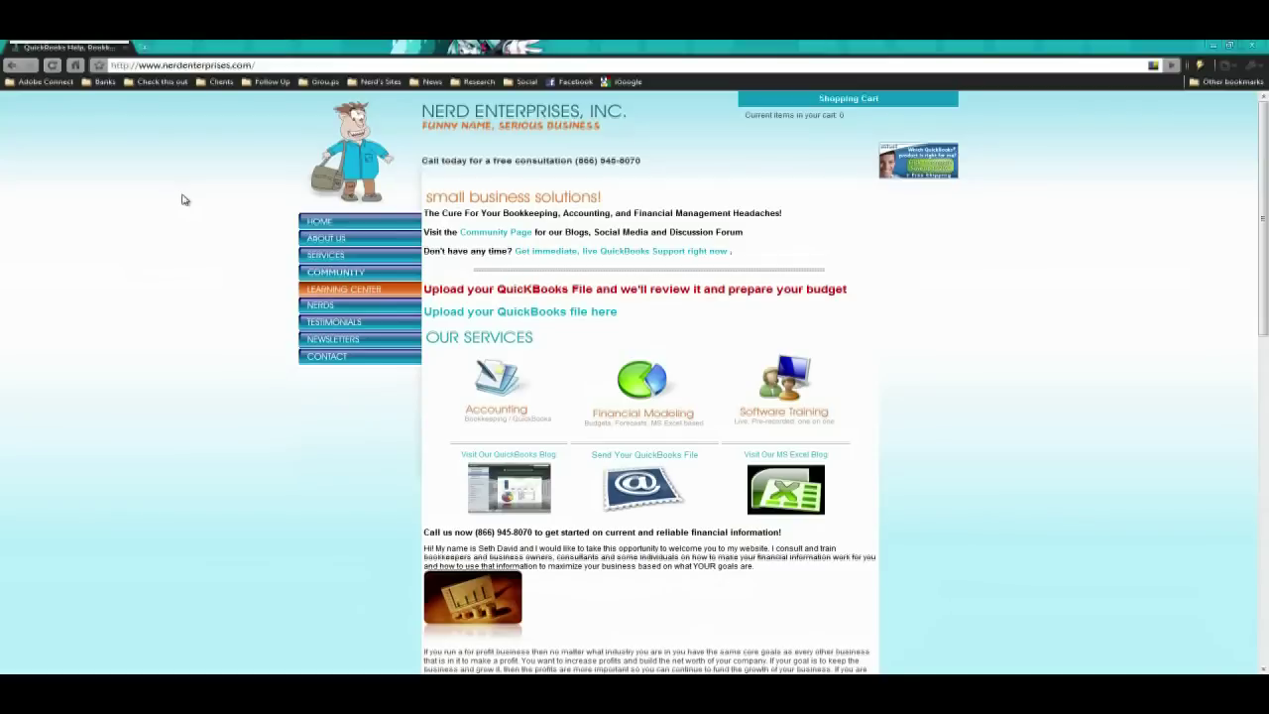
Turn off 'Always show bookmarks bar' in the wrench menu, then select and deselect the page address.
click(1251, 65)
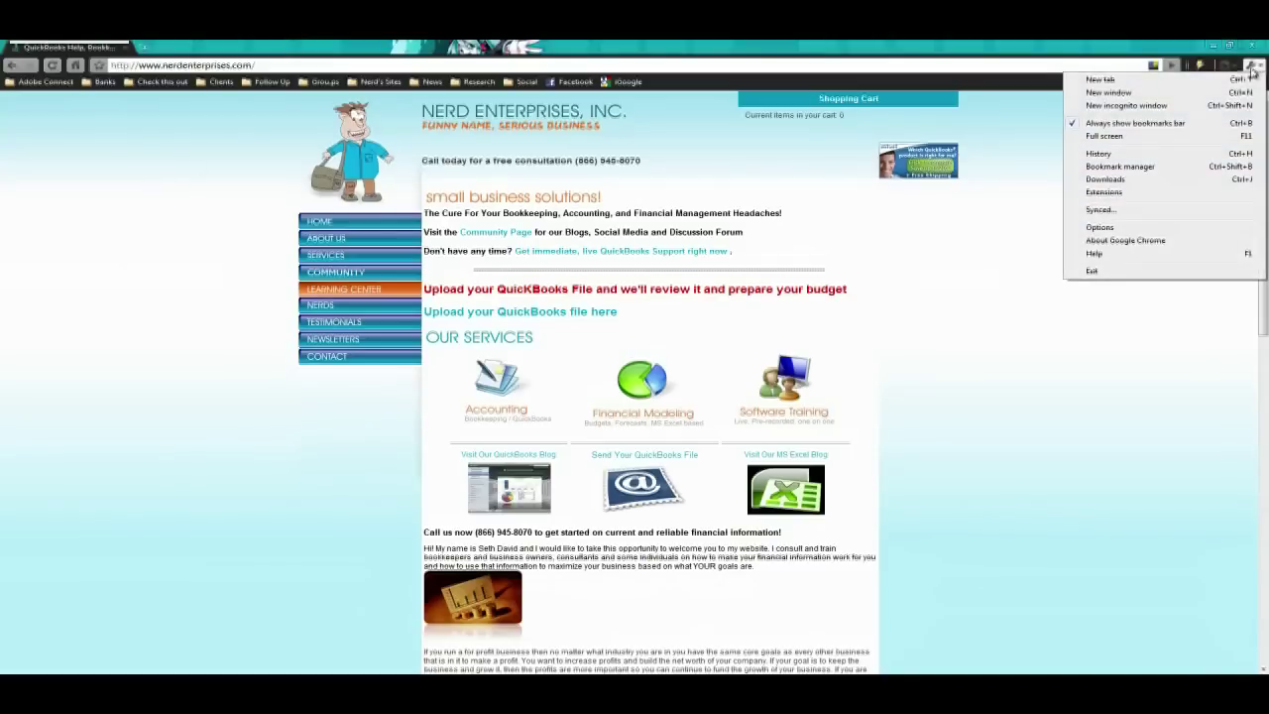
click(1127, 124)
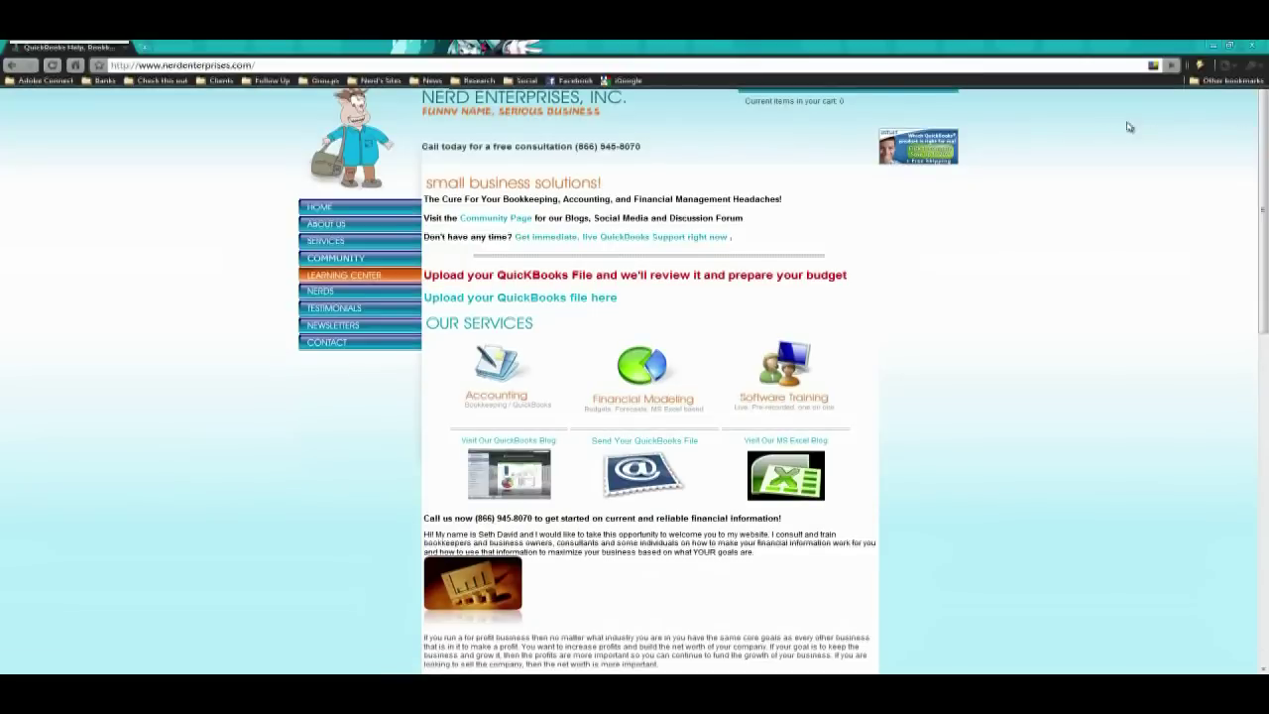
click(1012, 44)
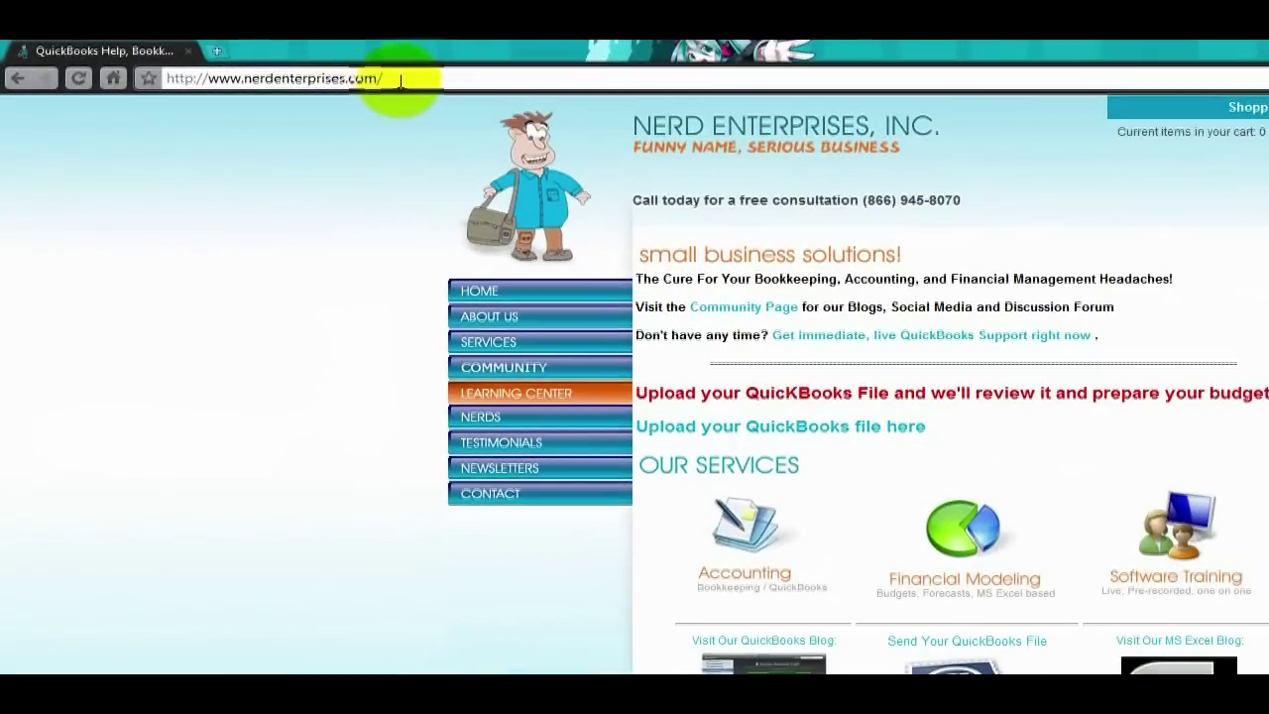
click(400, 78)
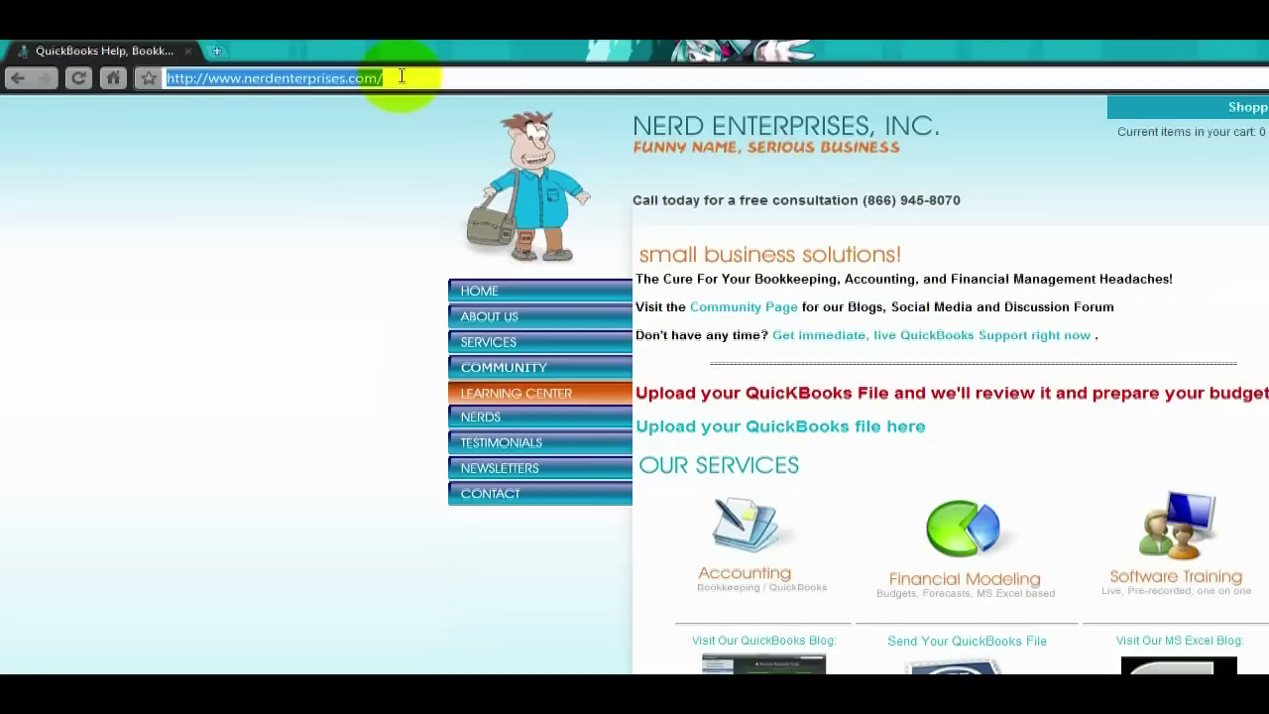
click(324, 130)
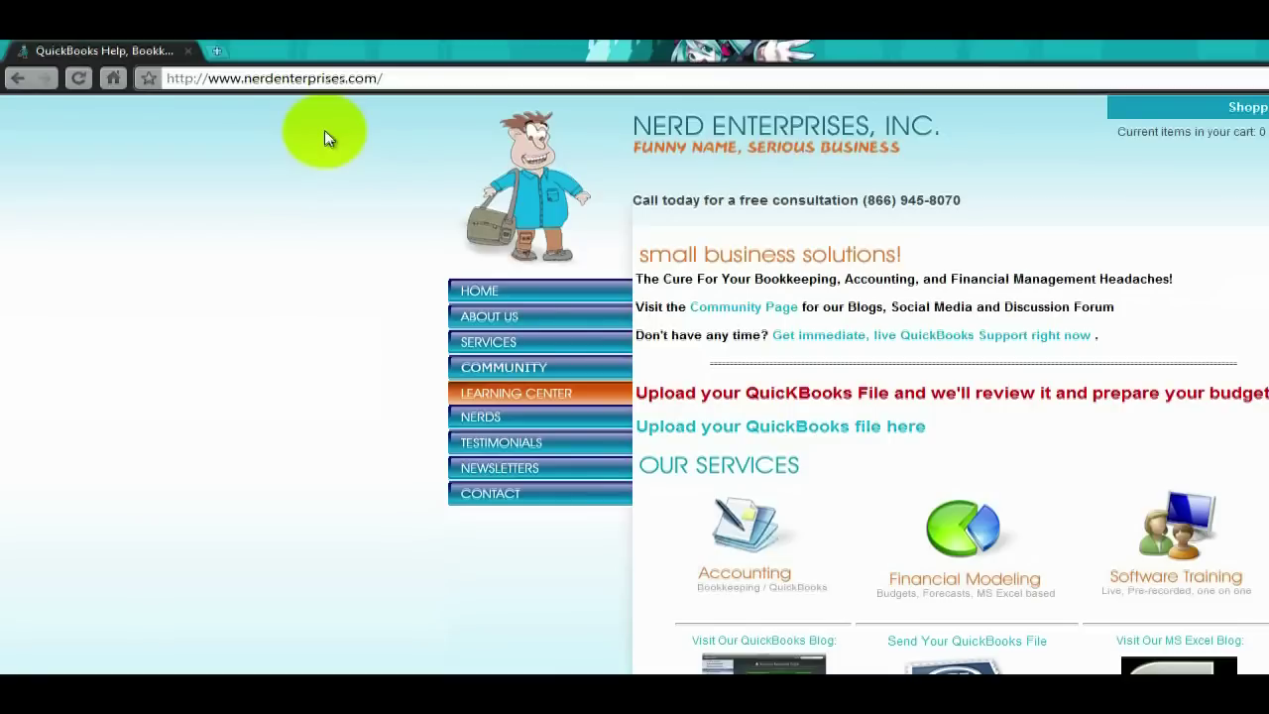
click(356, 47)
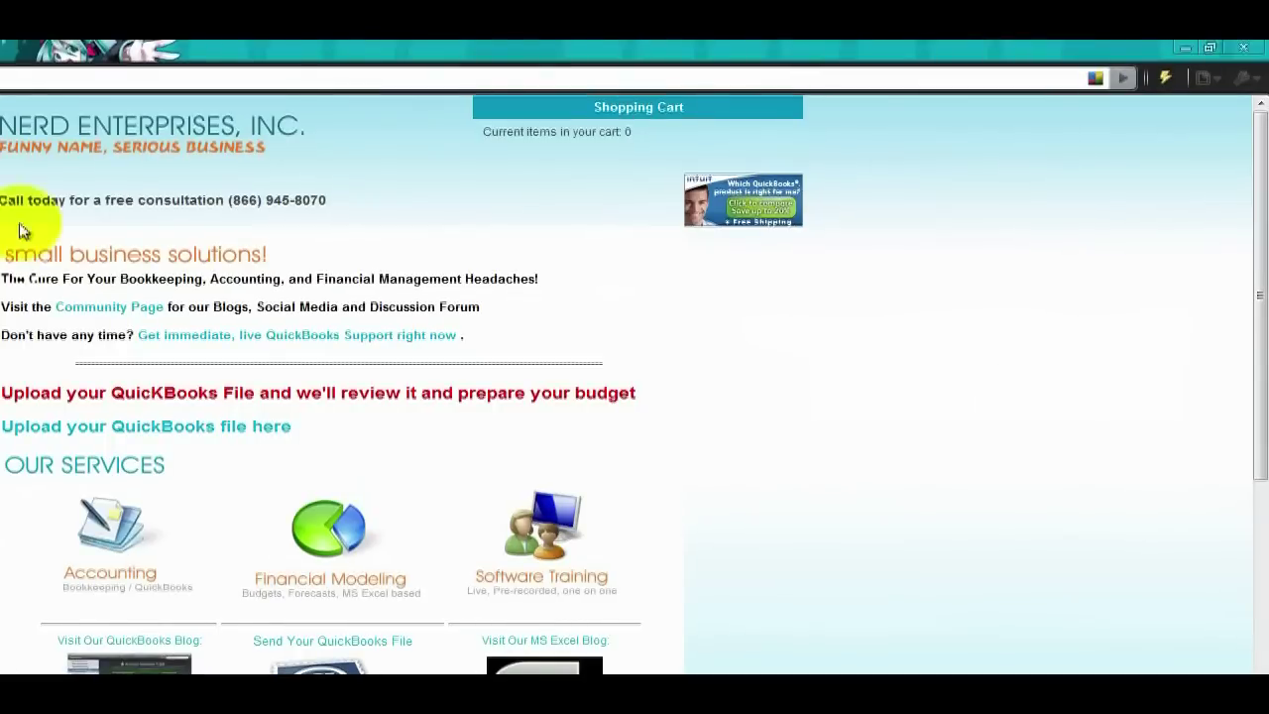
Dismiss the page actions menu unused, then re-enable 'Always show bookmarks bar' from the wrench menu.
click(1210, 79)
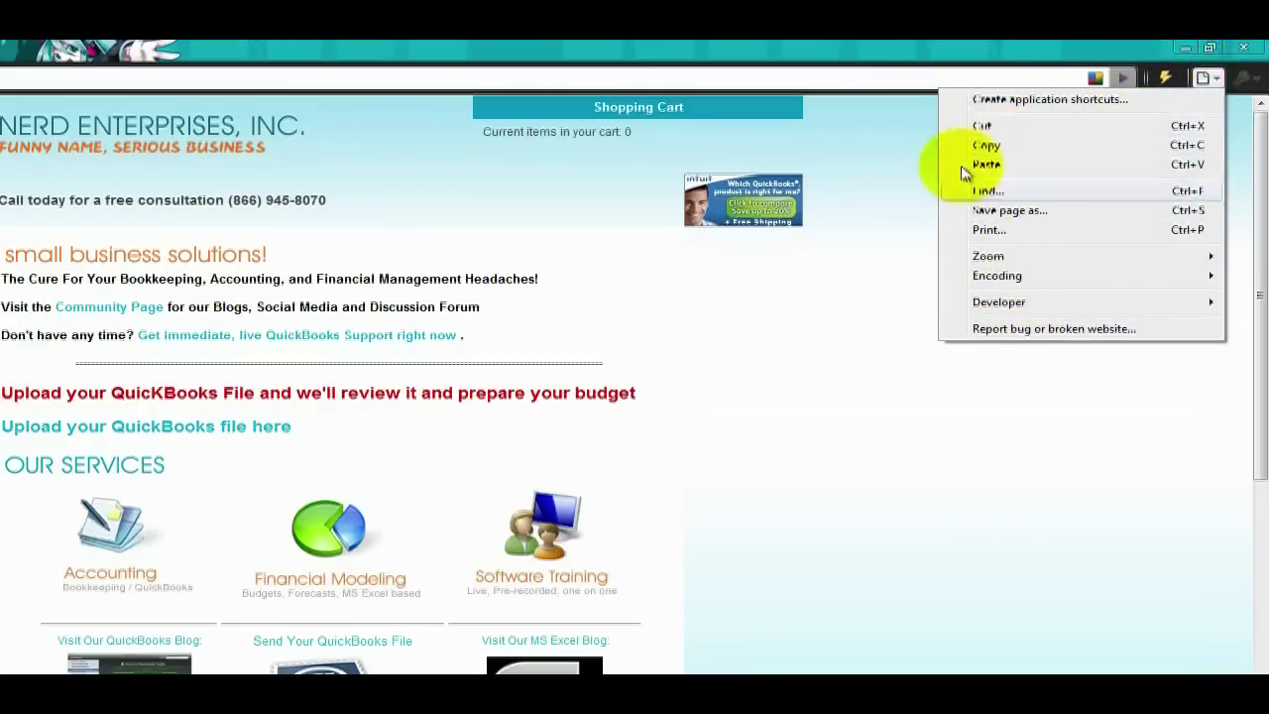
click(876, 309)
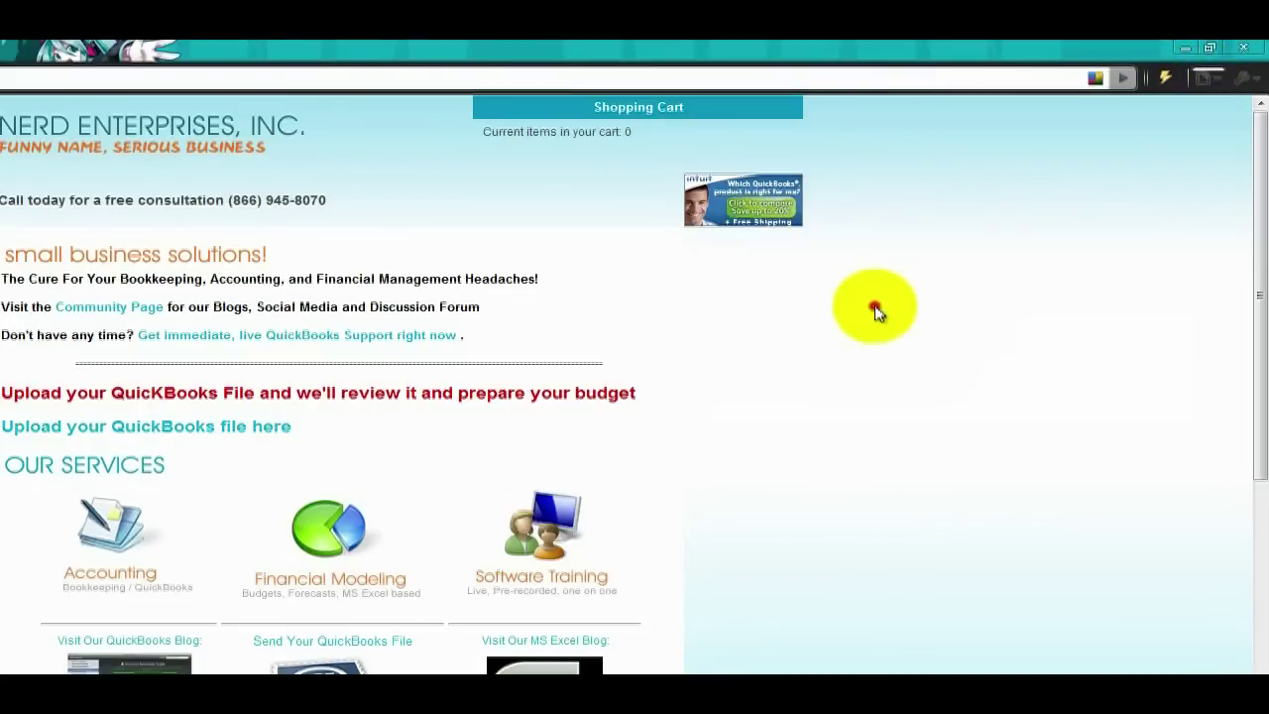
click(1246, 83)
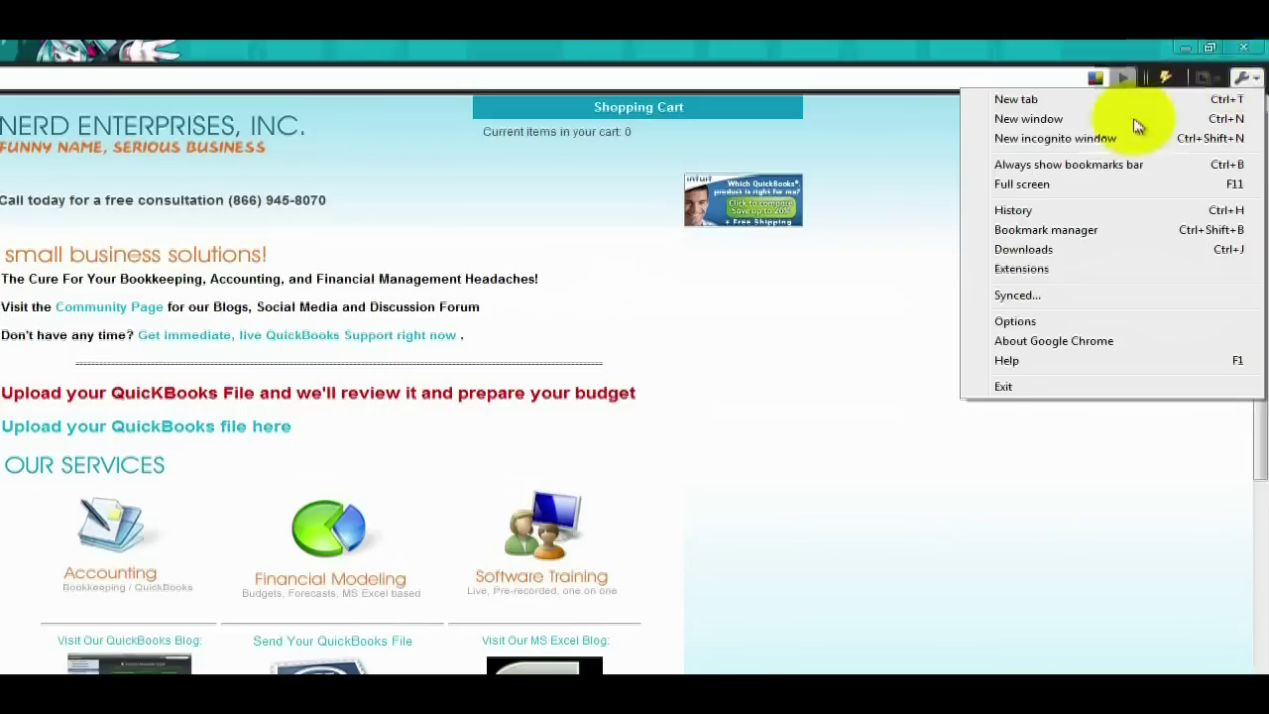
click(1110, 171)
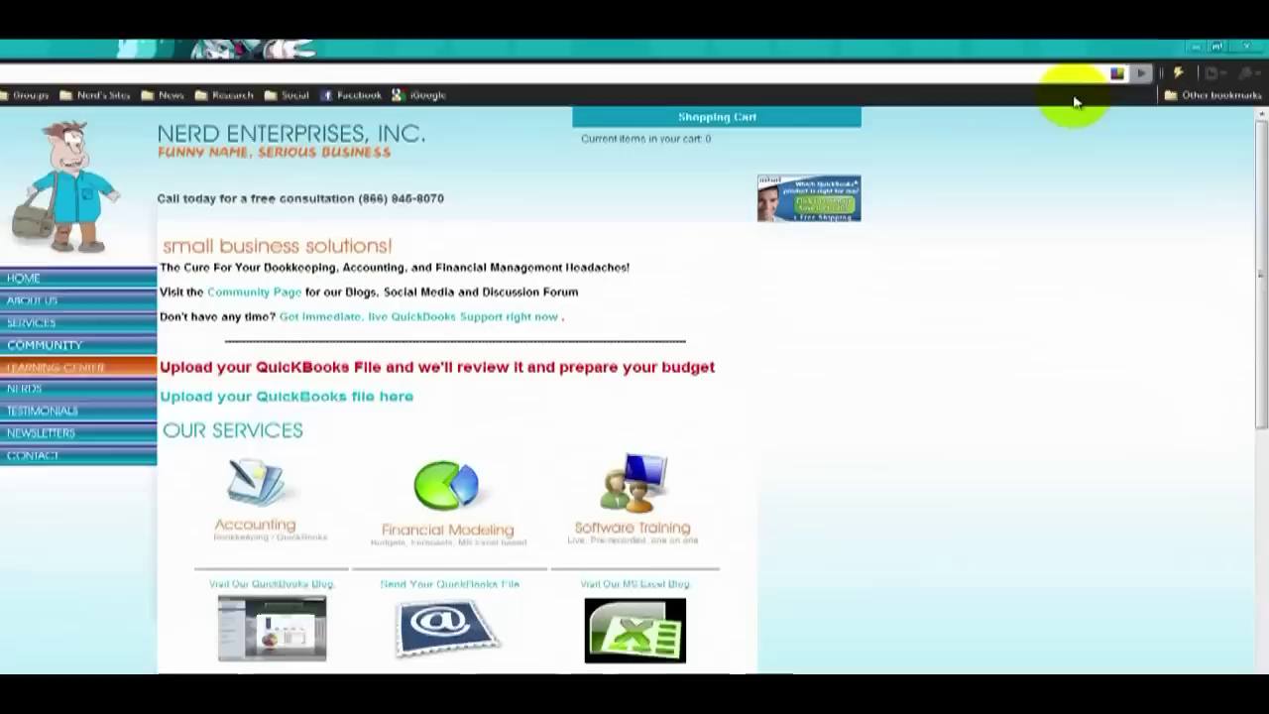
Open Bookmark Manager in a new tab and star it into the 'Bookmarks bar' folder.
click(1244, 77)
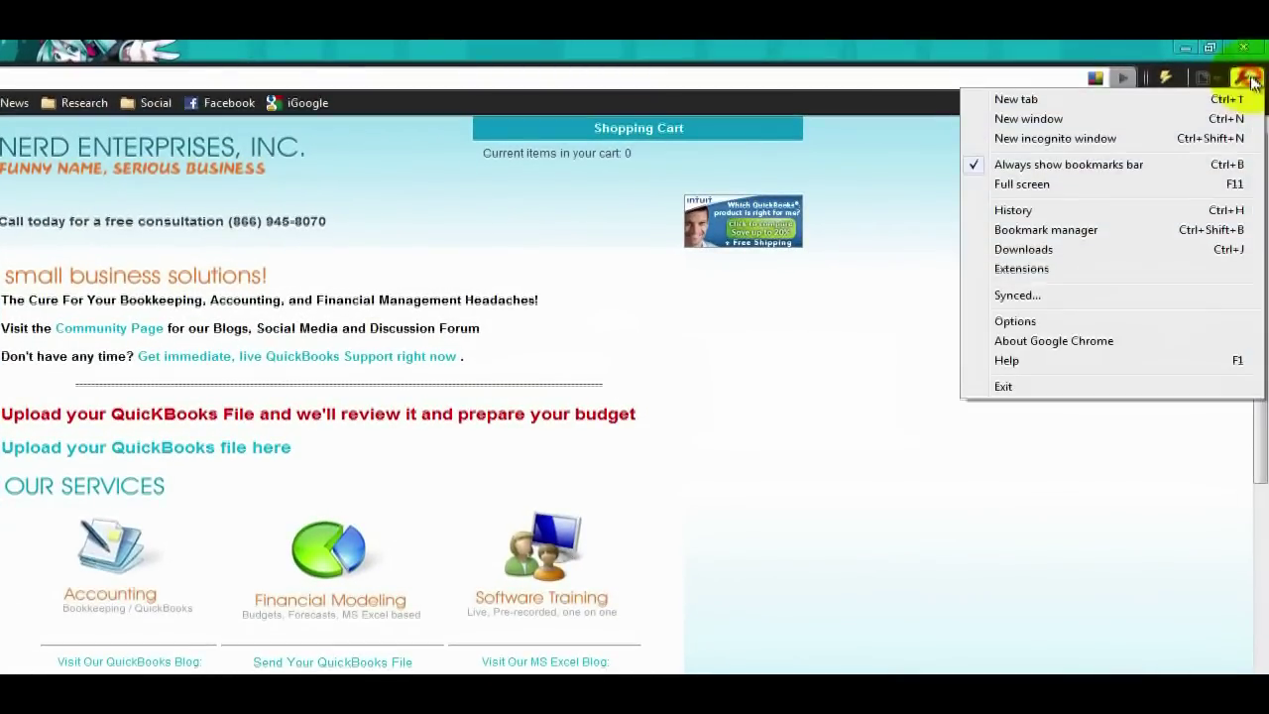
click(1038, 234)
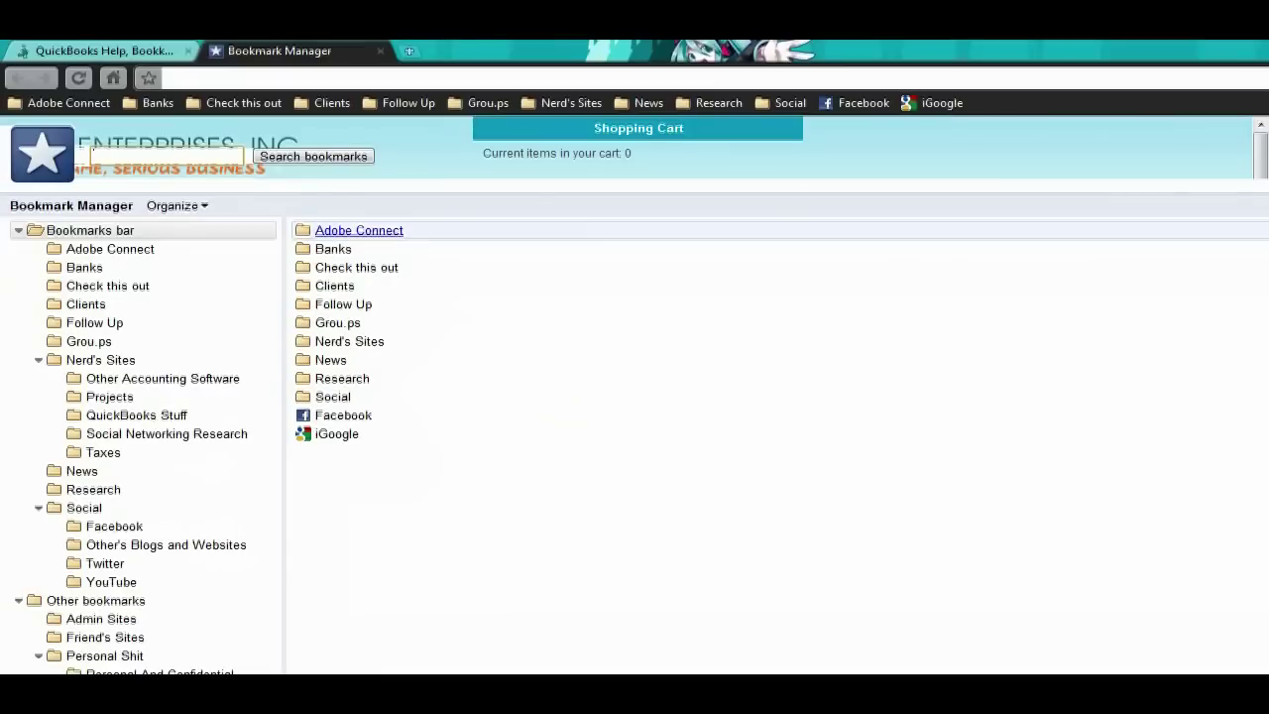
click(148, 78)
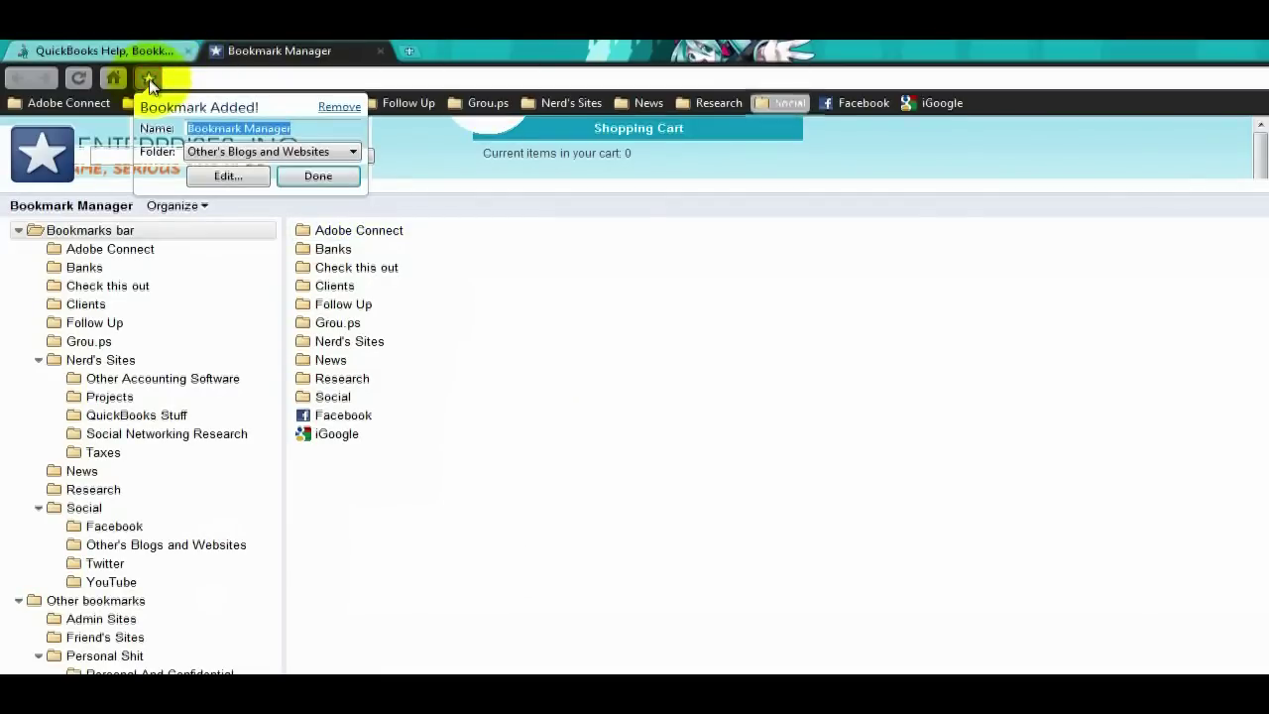
click(248, 154)
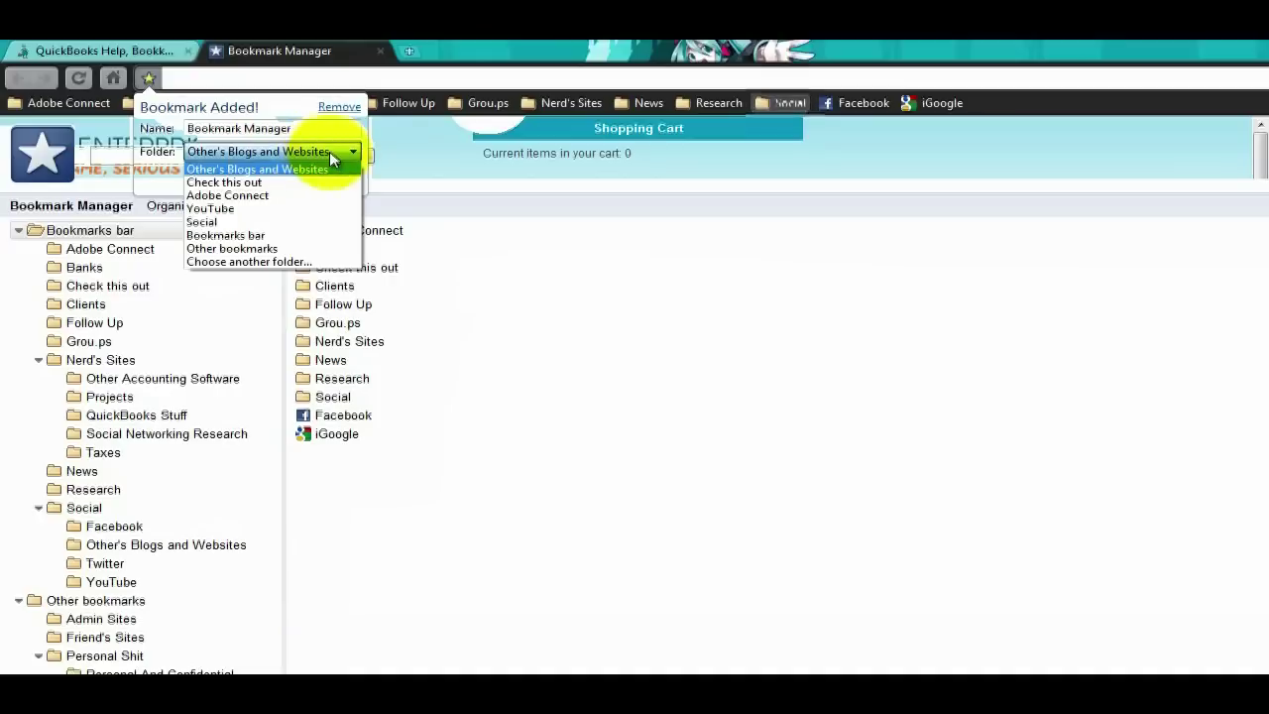
click(245, 236)
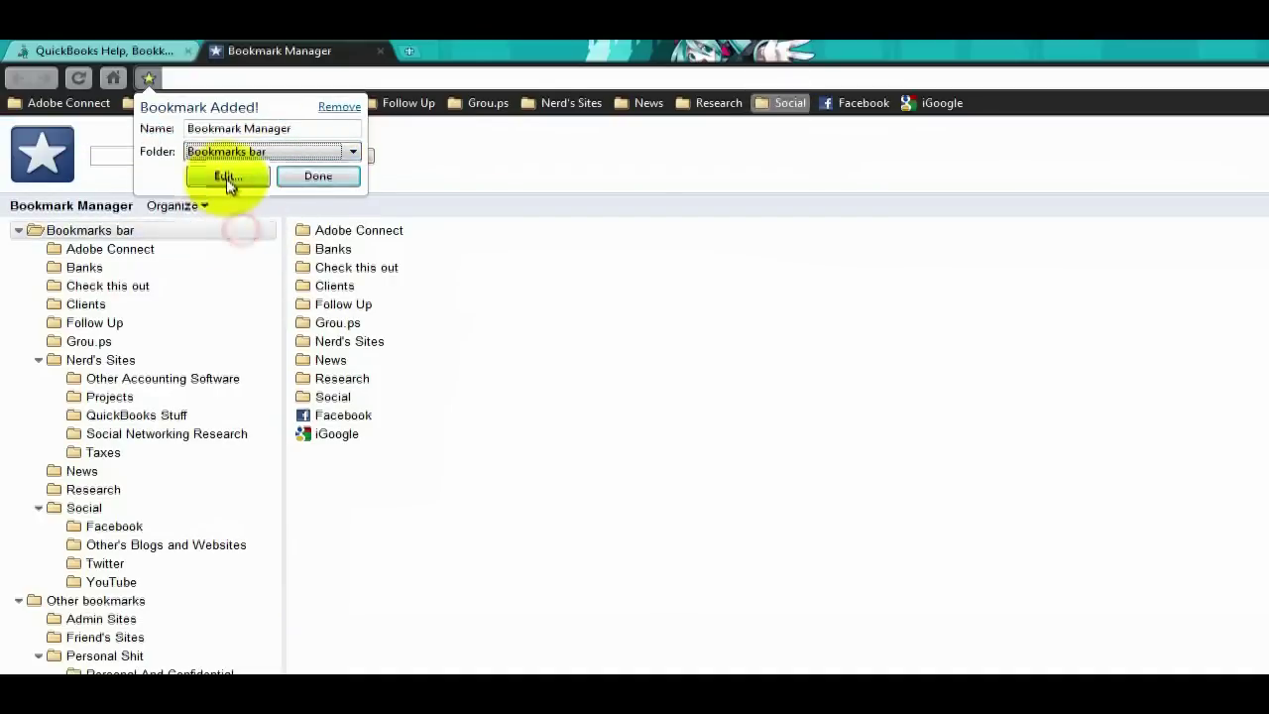
click(313, 178)
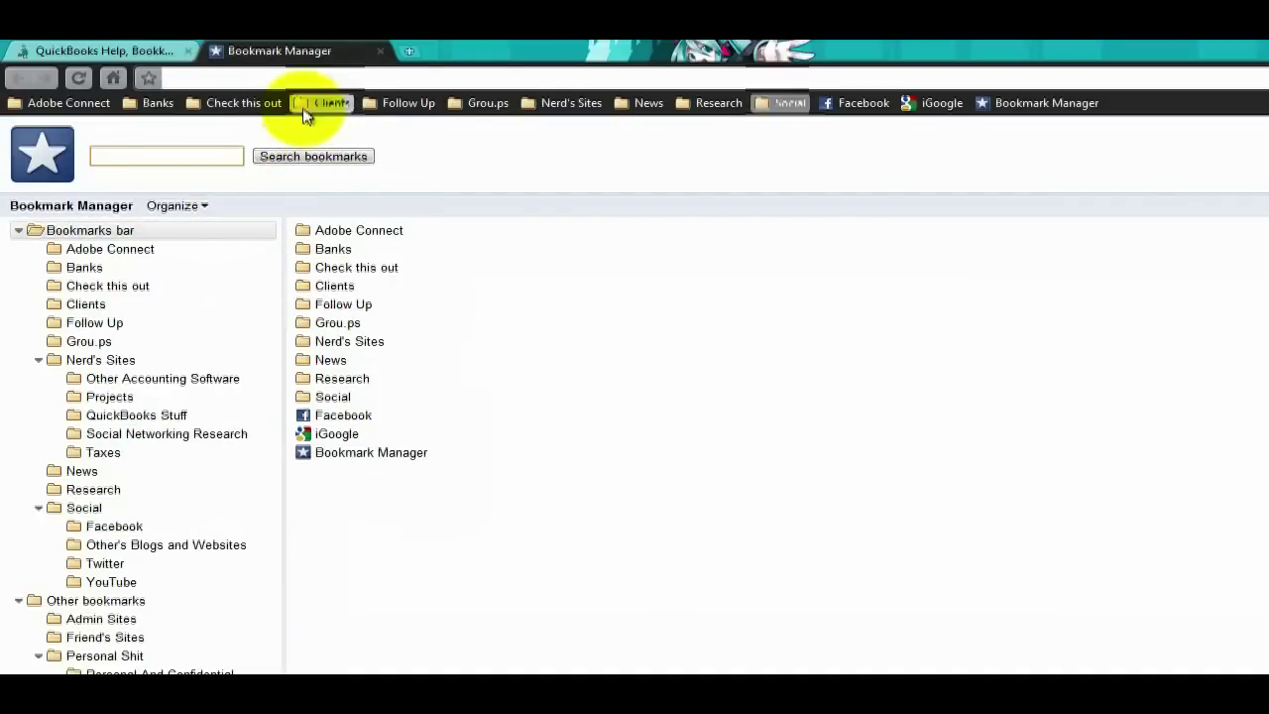
click(85, 230)
Apply Organize > 'Reorder by title' to the Bookmarks bar folder.
click(181, 211)
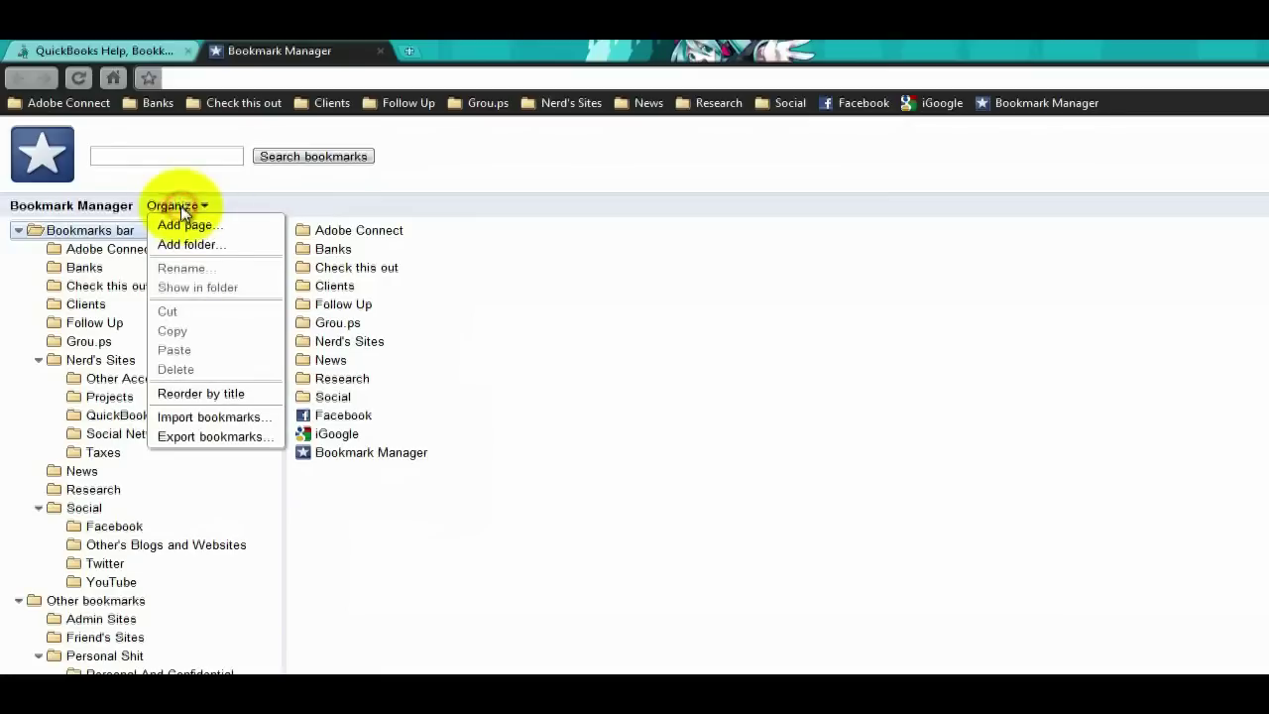
click(208, 394)
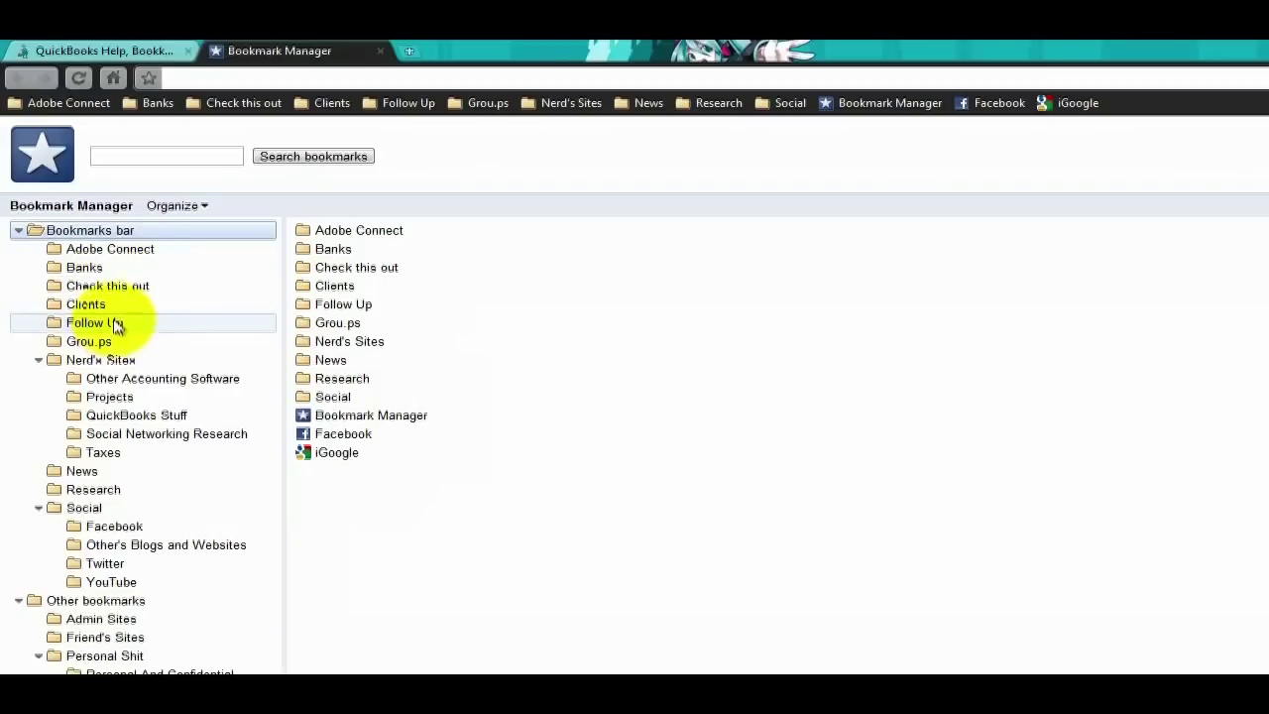
Step through Check this out, Follow Up, Grou.ps, Nerd's Sites subfolders, and finally News.
click(99, 286)
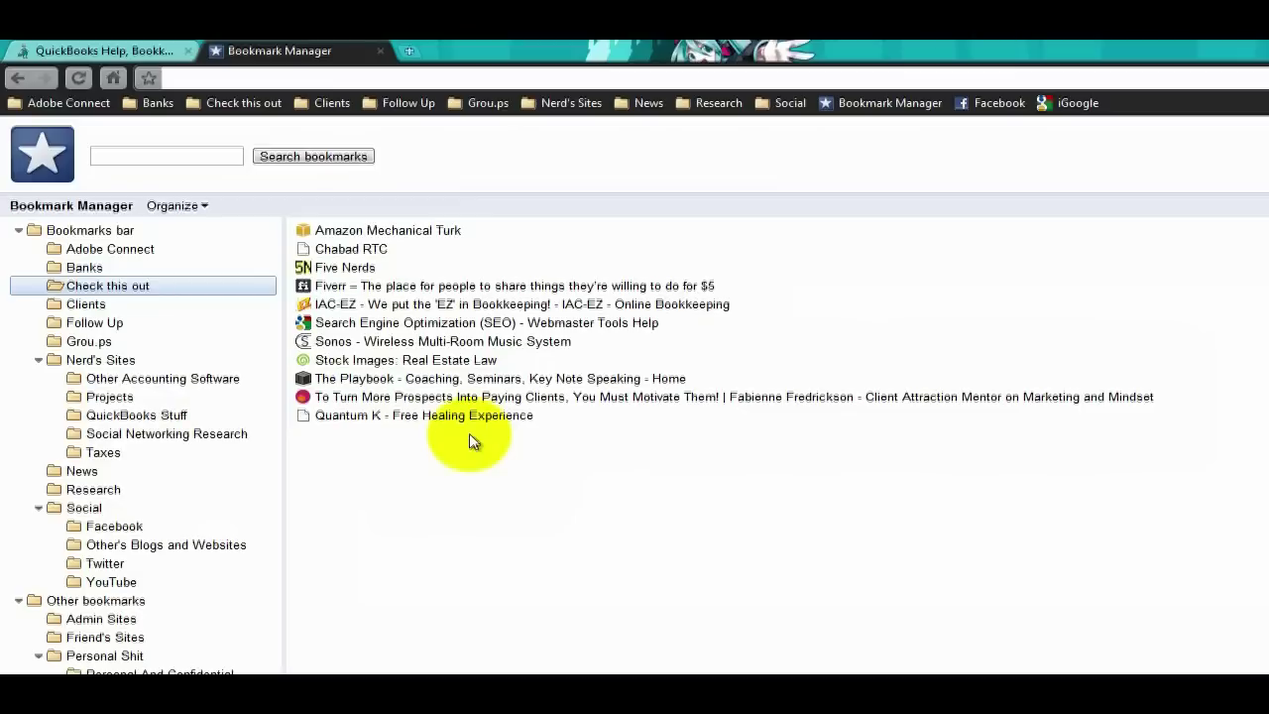
click(103, 325)
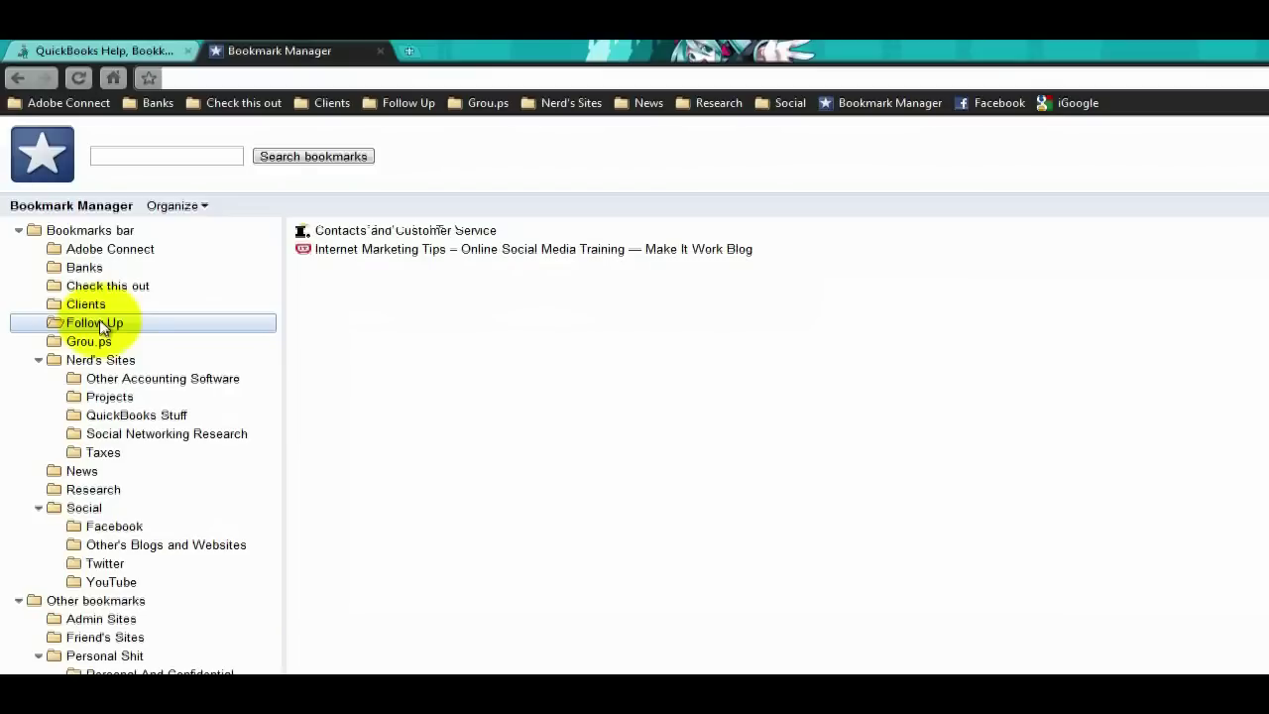
click(99, 343)
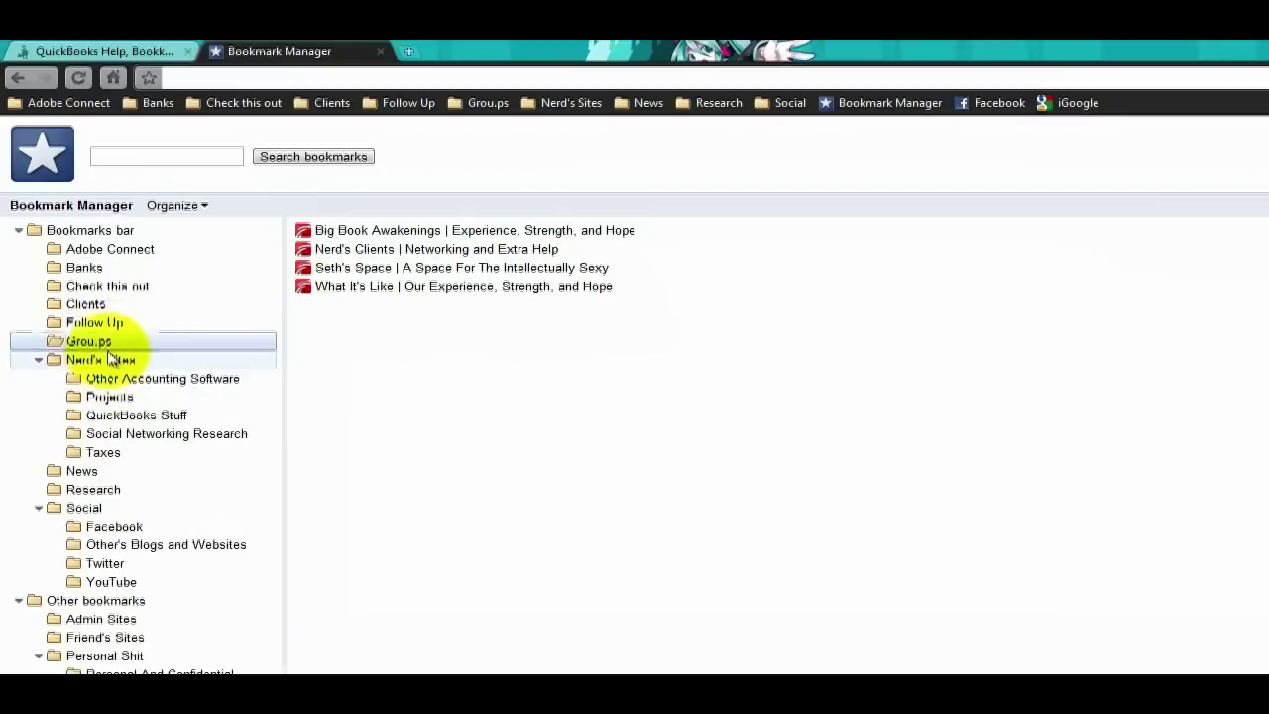
click(102, 362)
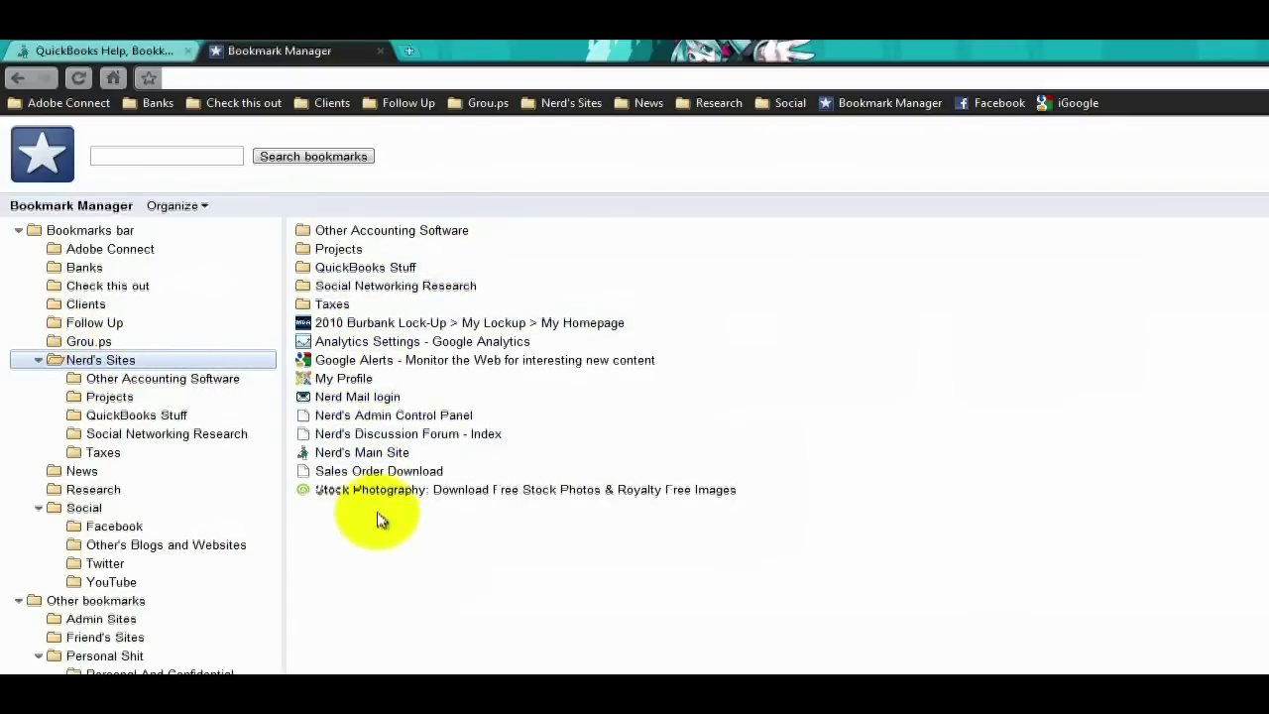
click(150, 383)
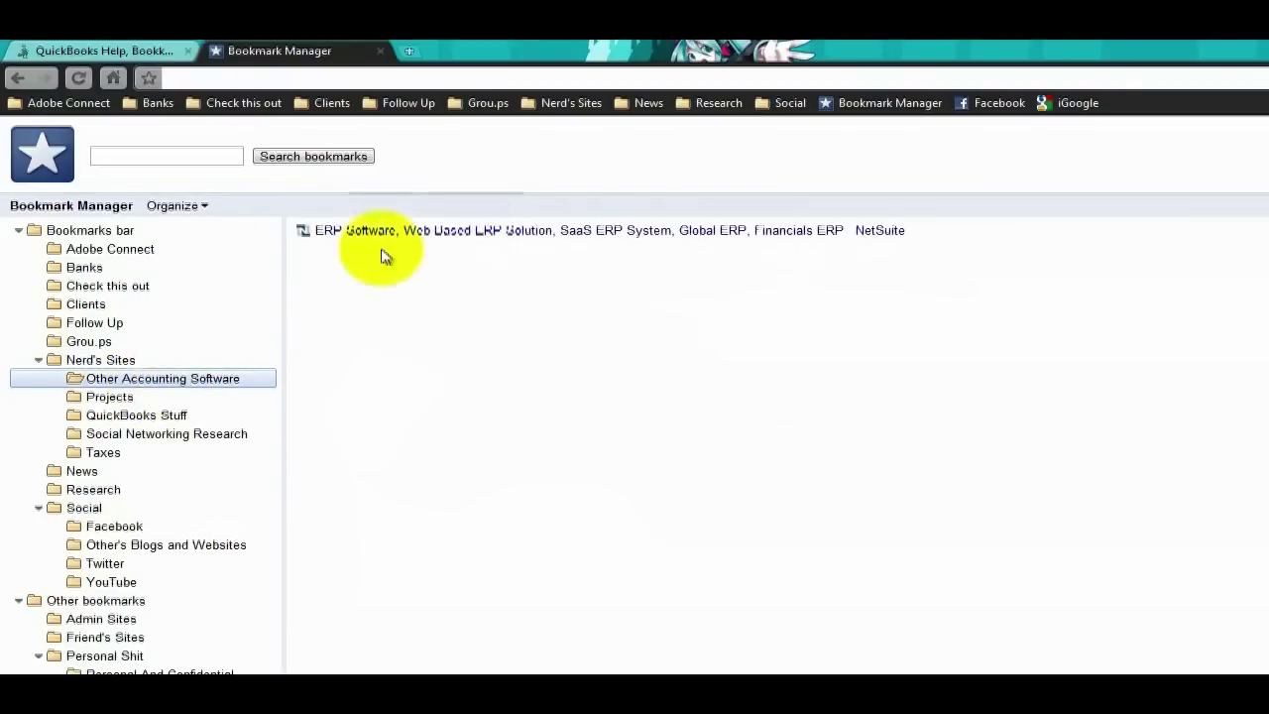
click(109, 399)
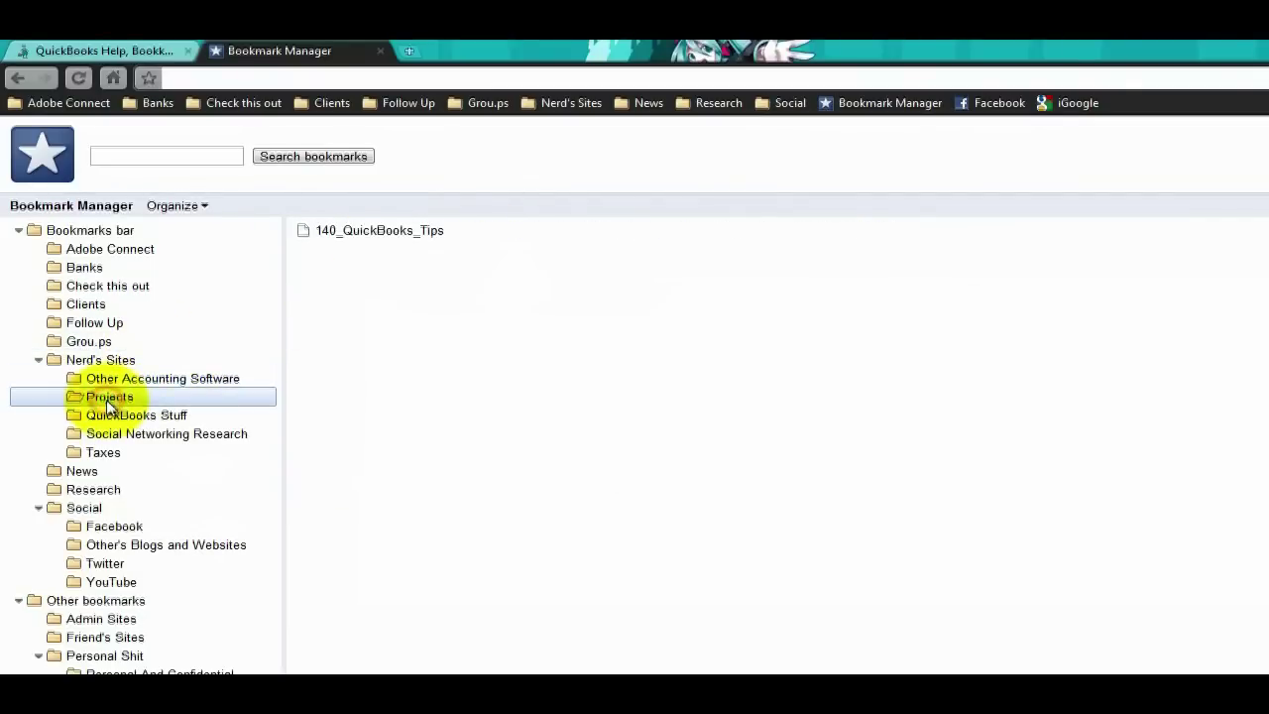
click(119, 417)
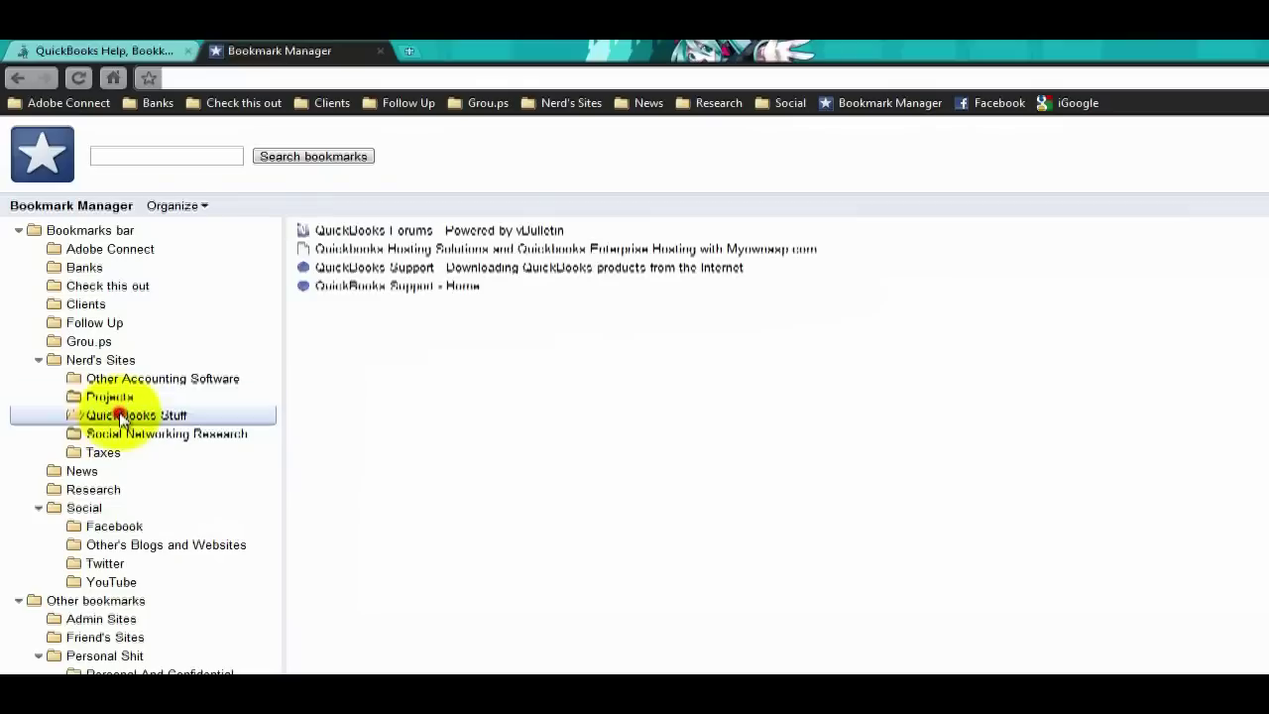
click(114, 436)
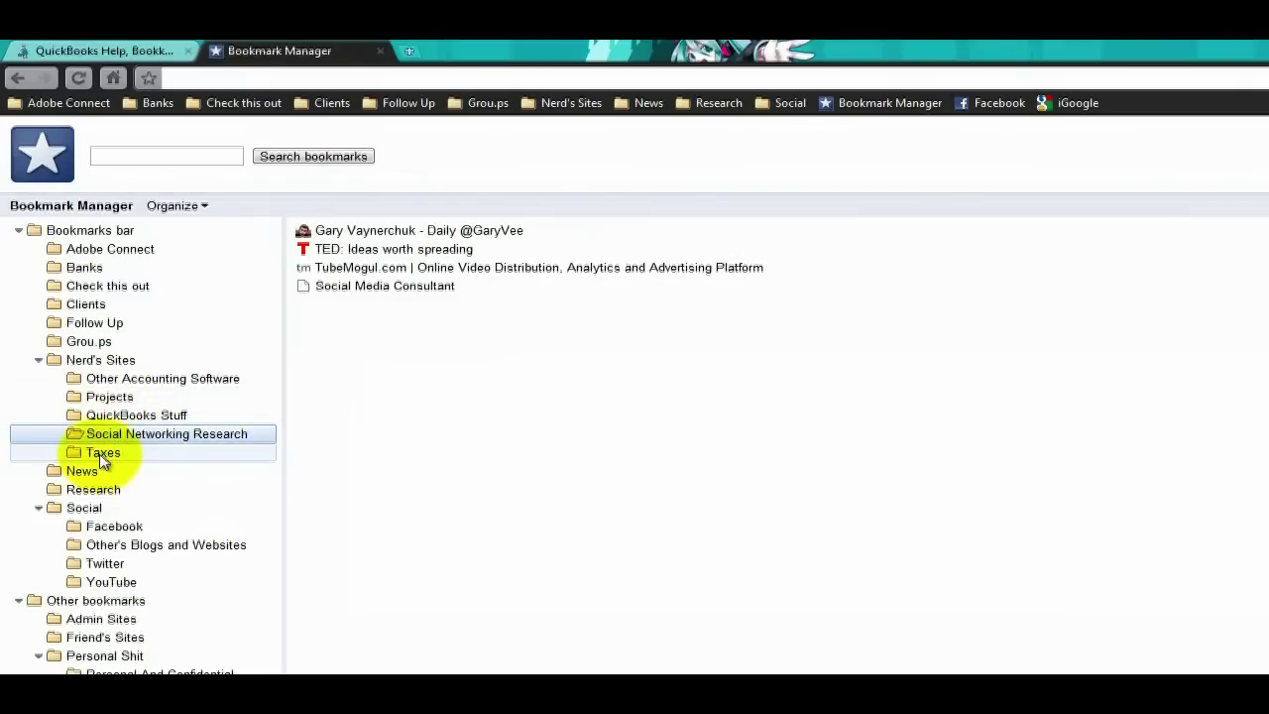
click(82, 473)
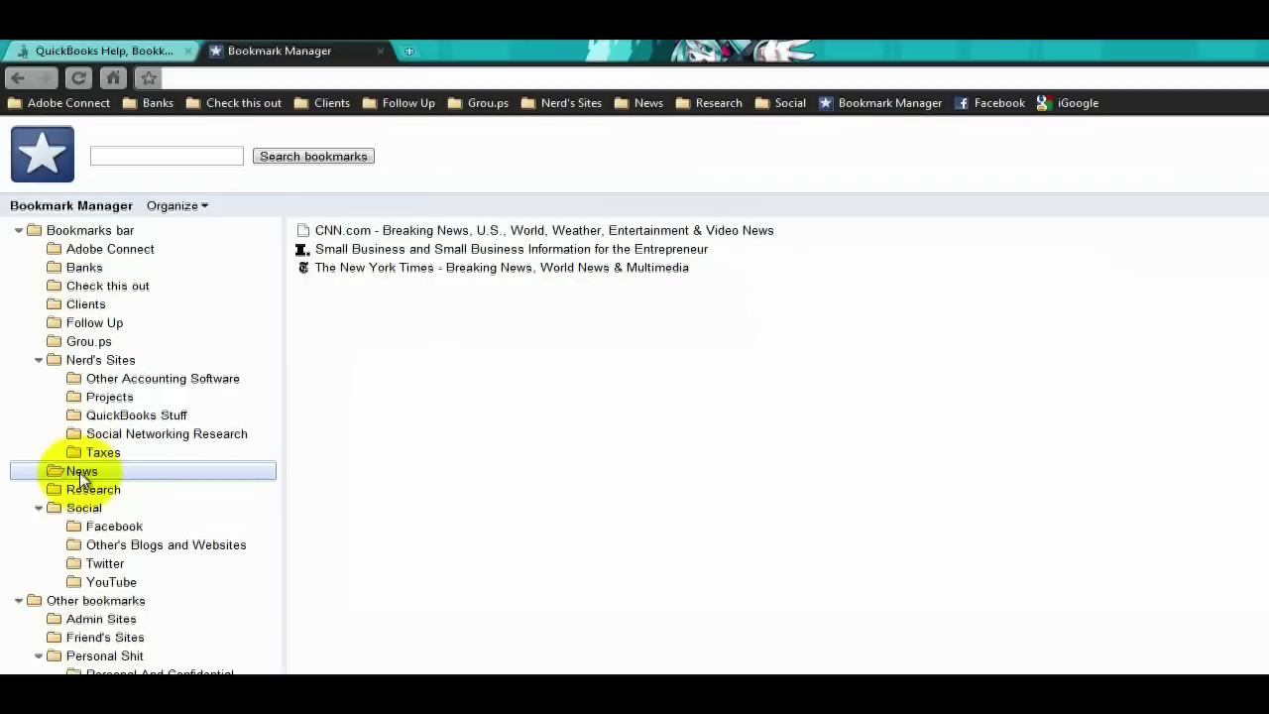
Reorder the Other's Blogs and Websites folder by title, then switch over to Firefox.
click(109, 546)
click(169, 205)
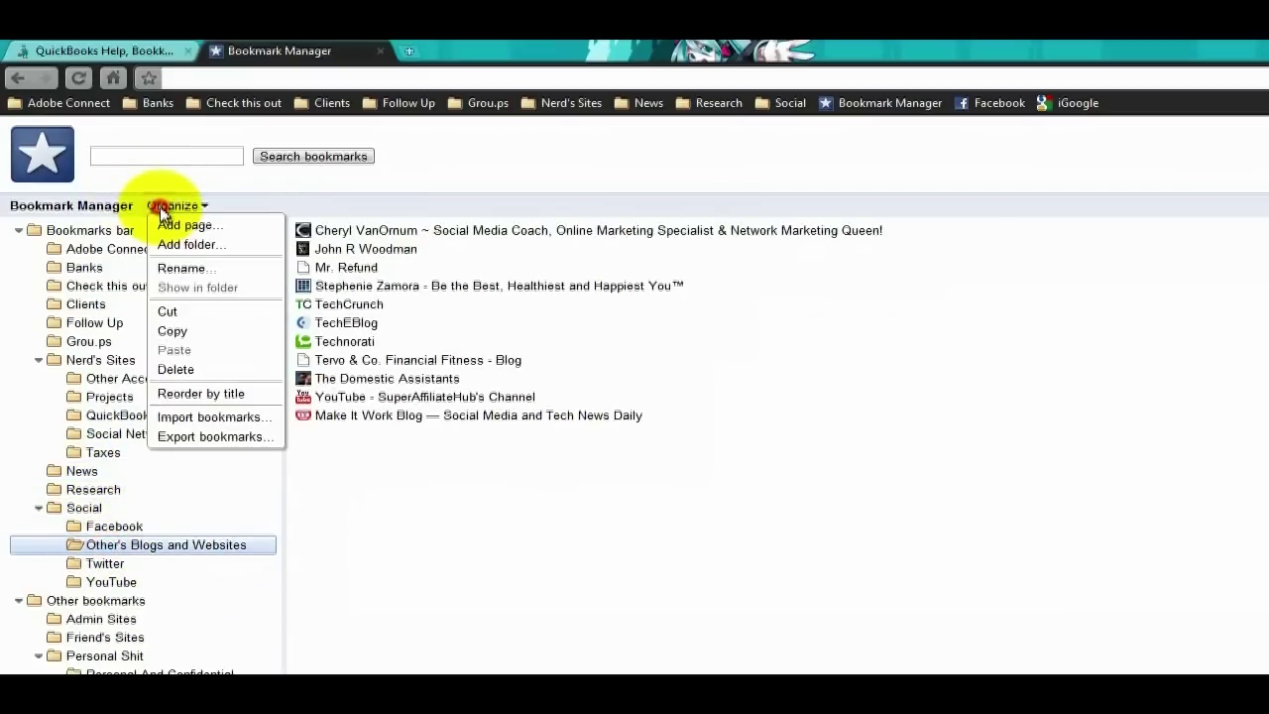
click(188, 392)
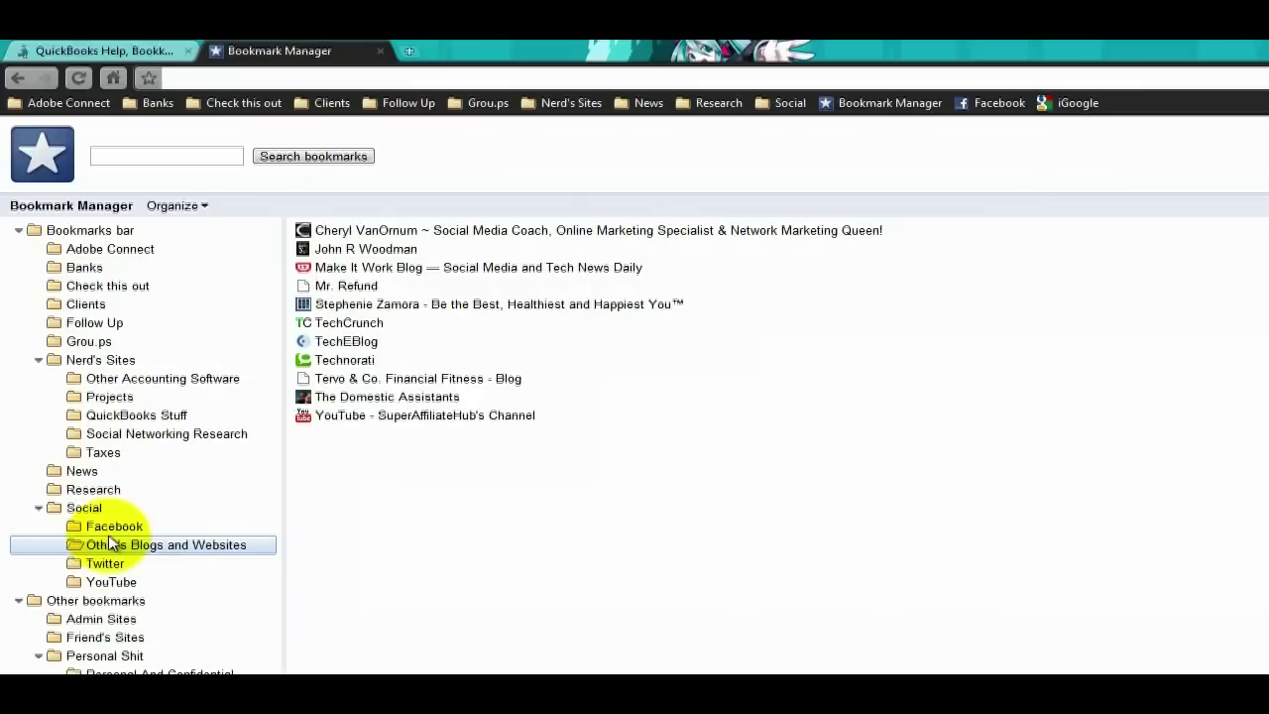
click(448, 478)
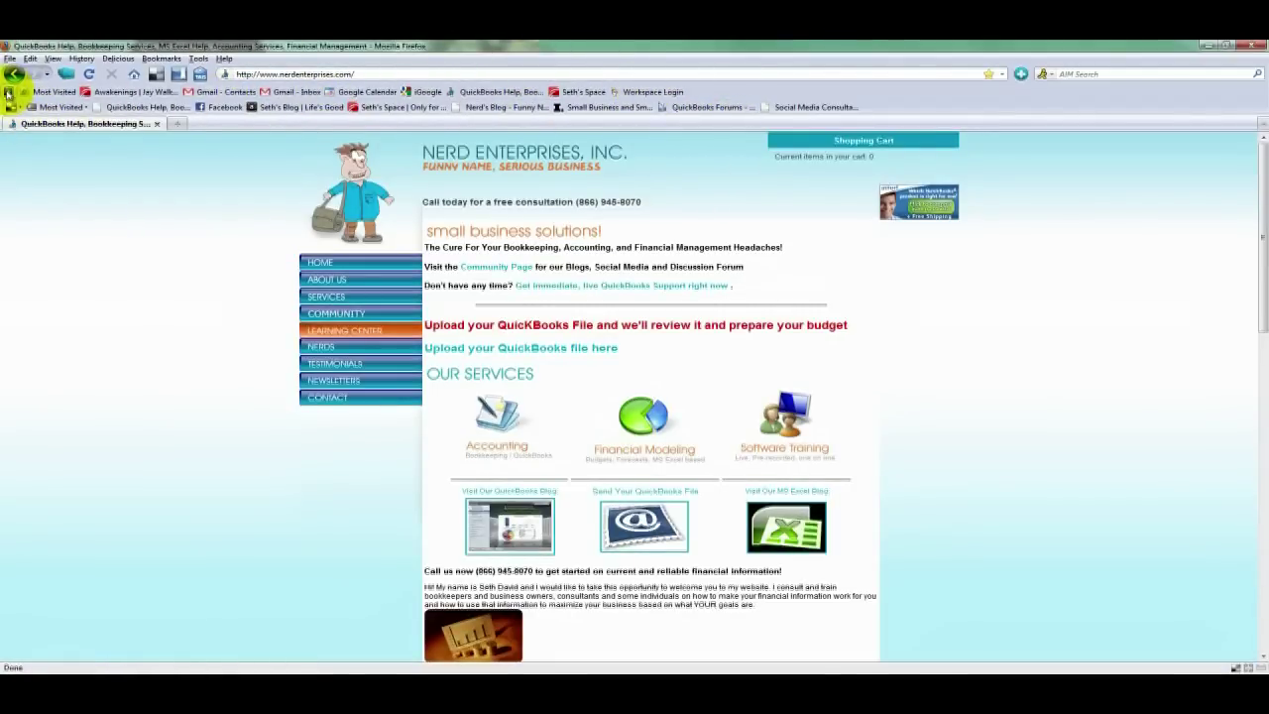
Show Firefox's Bookmarks sidebar, open a new tab, and load Paperless Post from Cards and Invites.
click(8, 94)
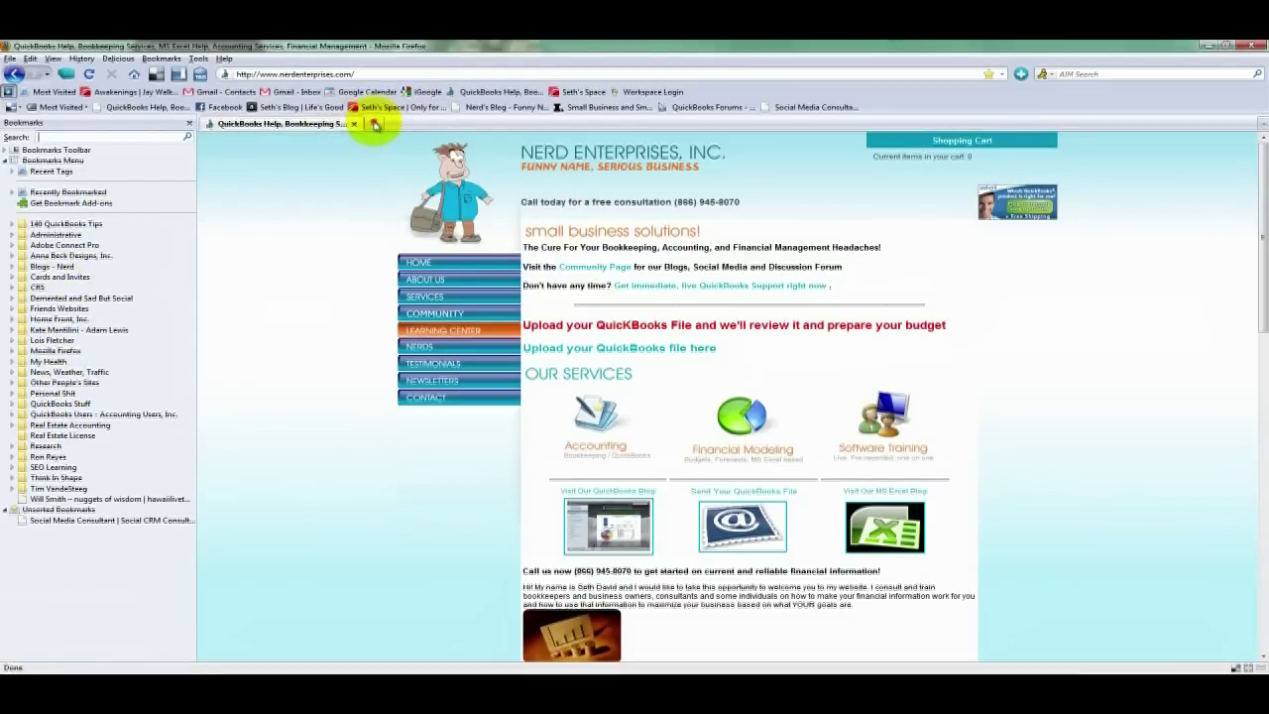
click(372, 124)
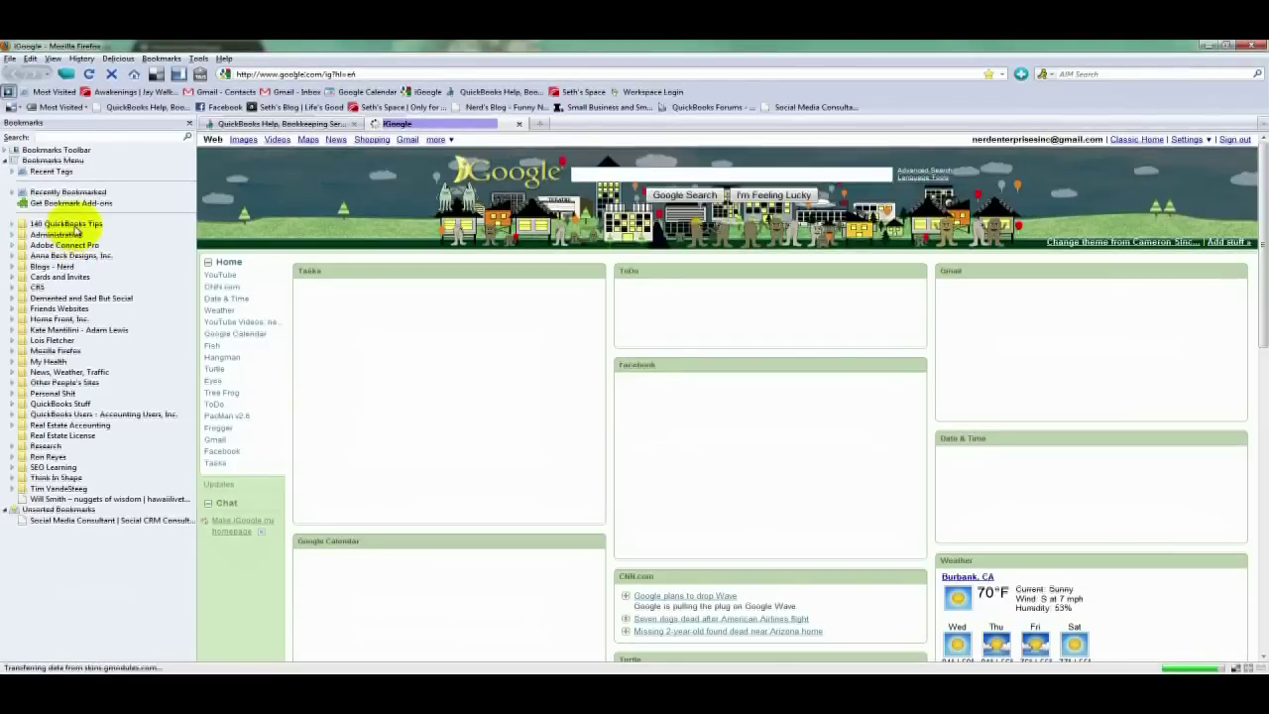
click(72, 226)
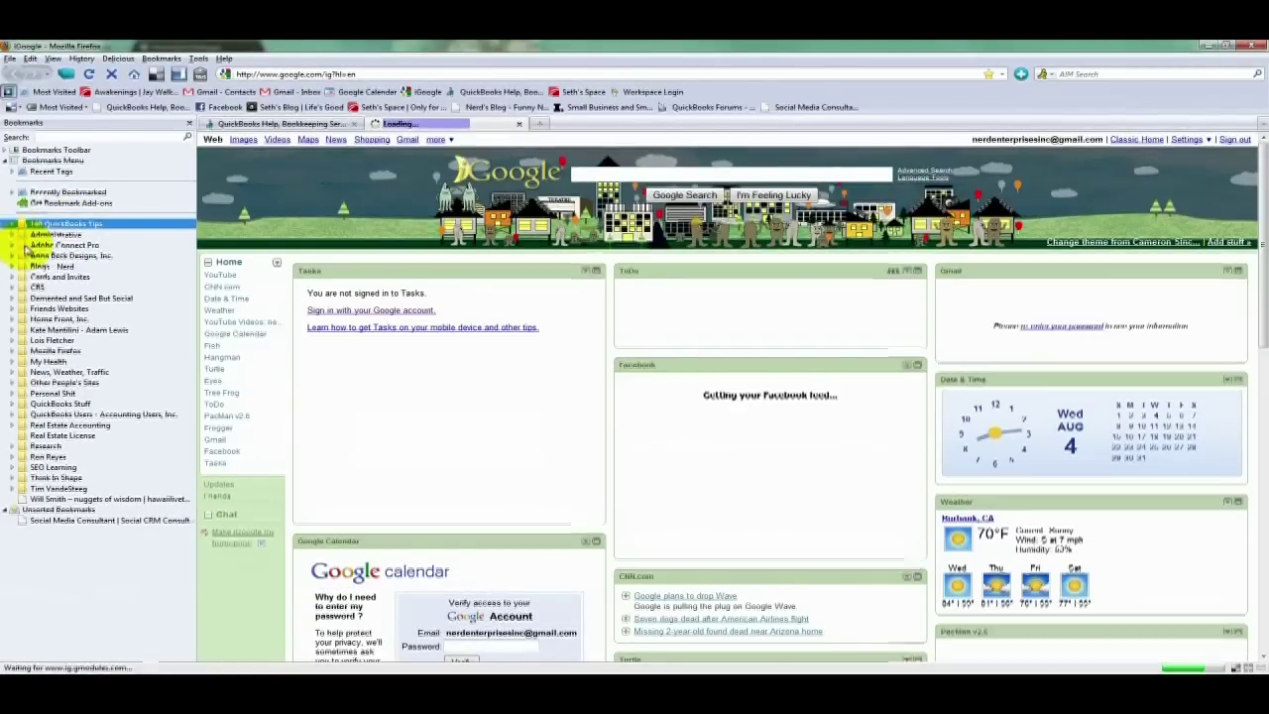
click(60, 277)
click(62, 287)
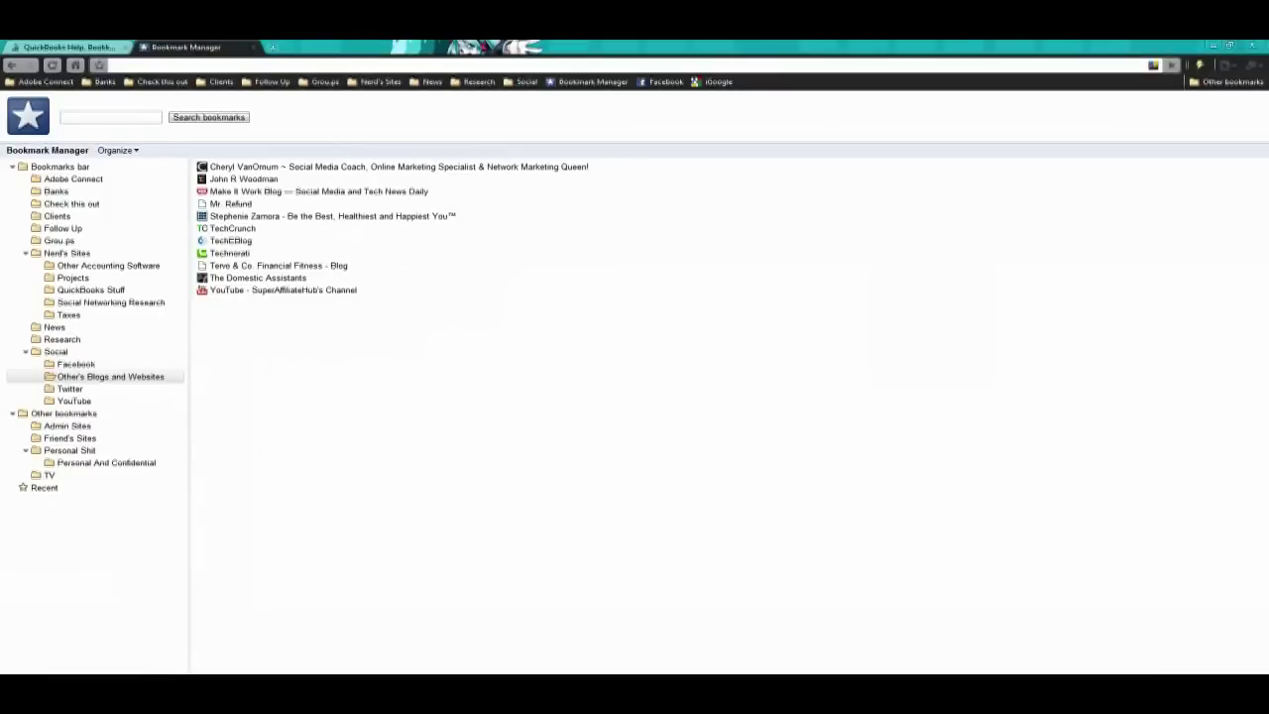
Select Other's Blogs and Websites in Bookmark Manager and open The Domestic Assistants bookmark.
click(89, 376)
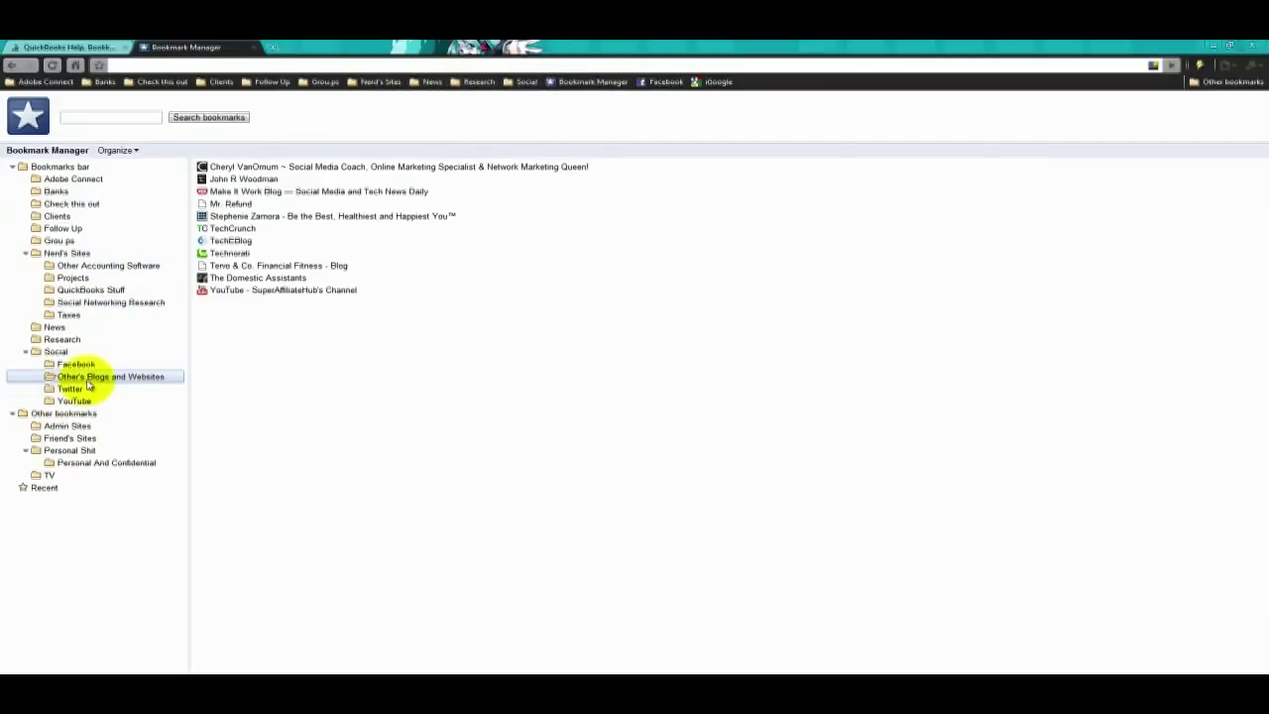
click(251, 278)
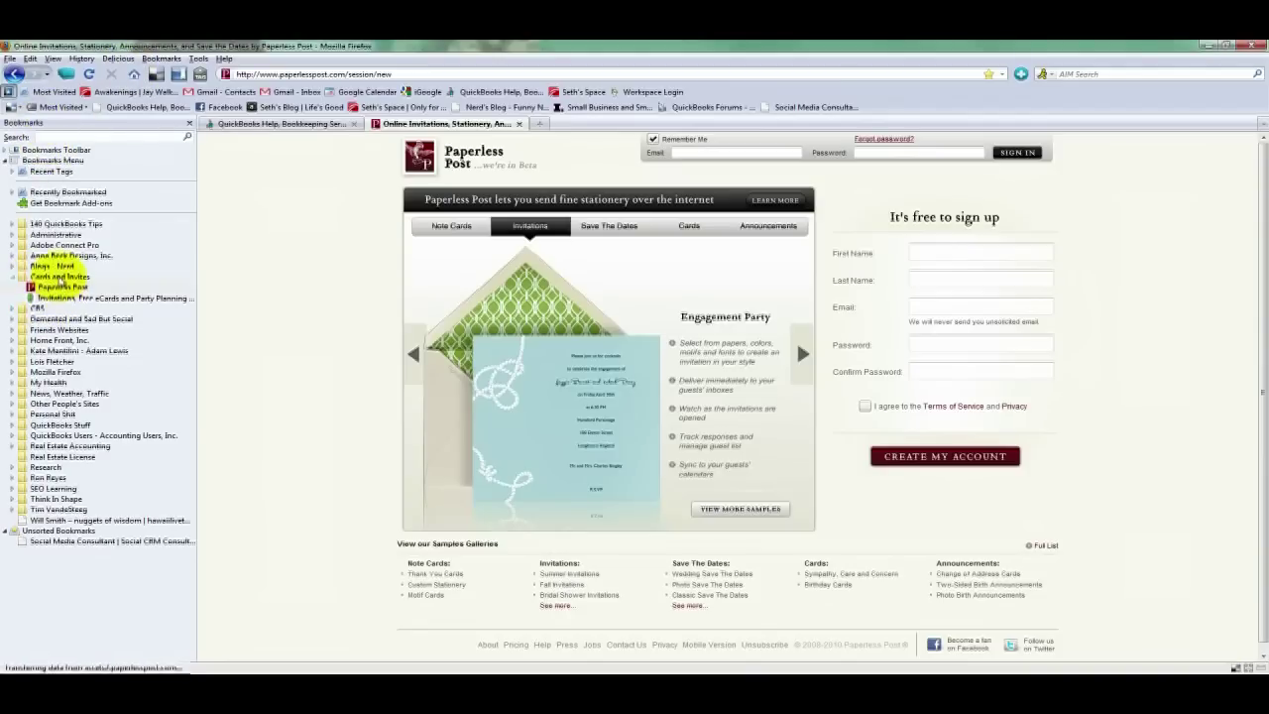
Apply Sort By Name to the Cards and Invites folder from its sidebar context menu.
right_click(60, 278)
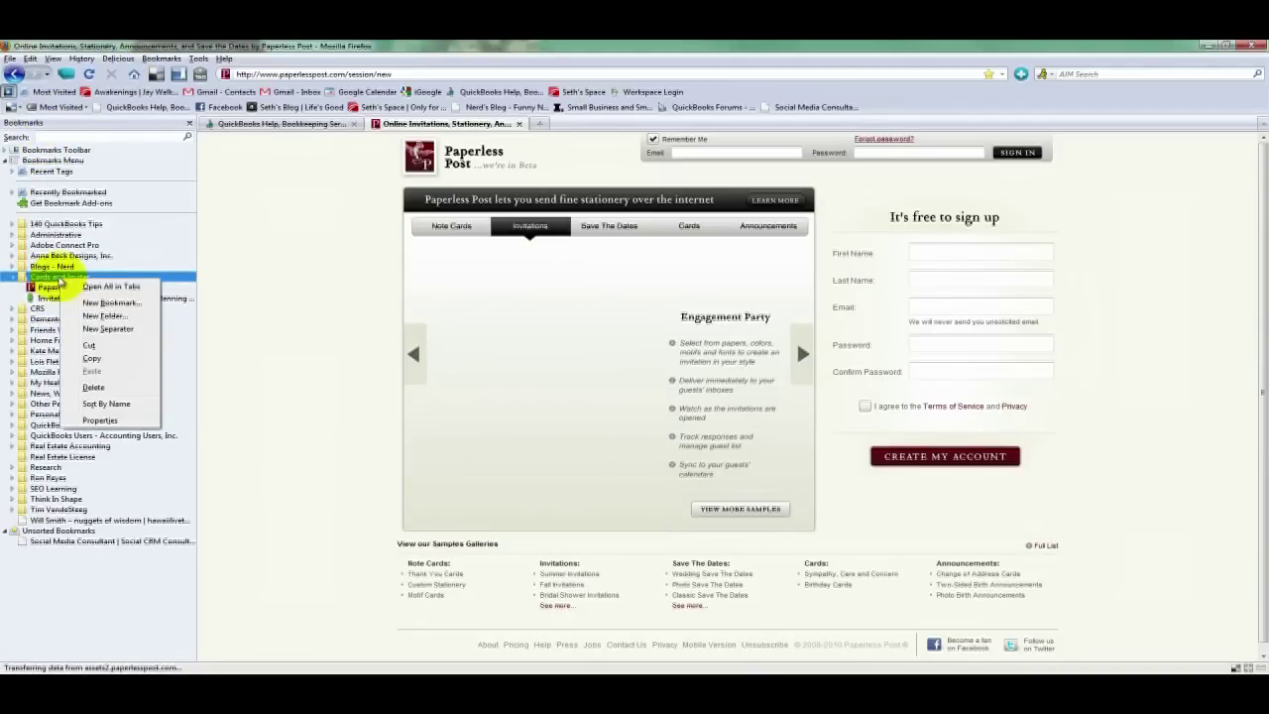
click(121, 403)
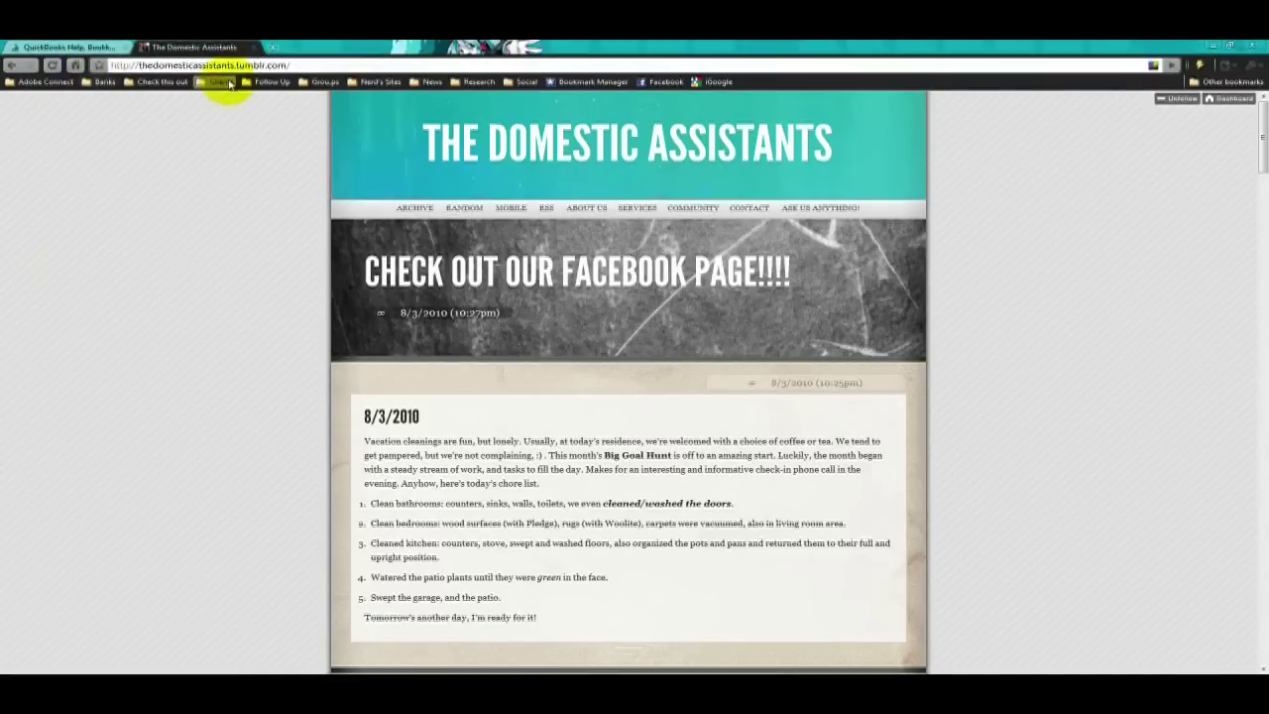
Open the Bookmark Manager bookmark from the bar and select the Social > Twitter folder.
click(478, 84)
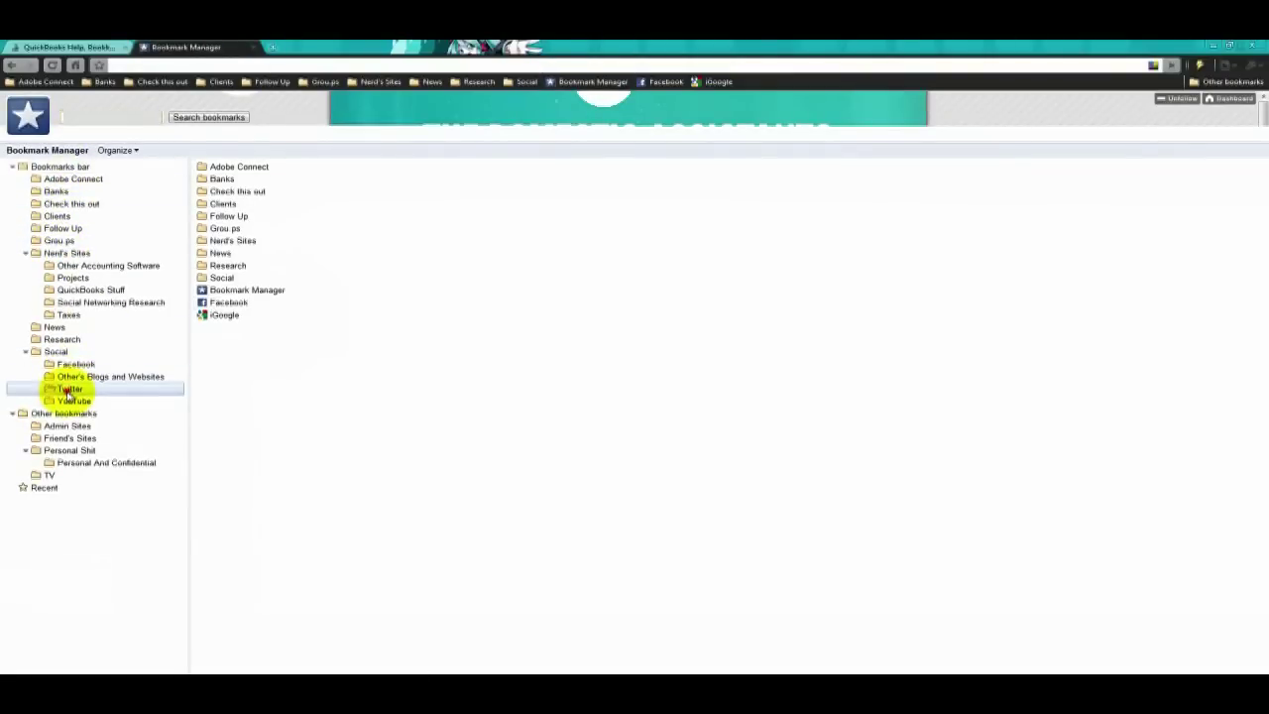
click(72, 390)
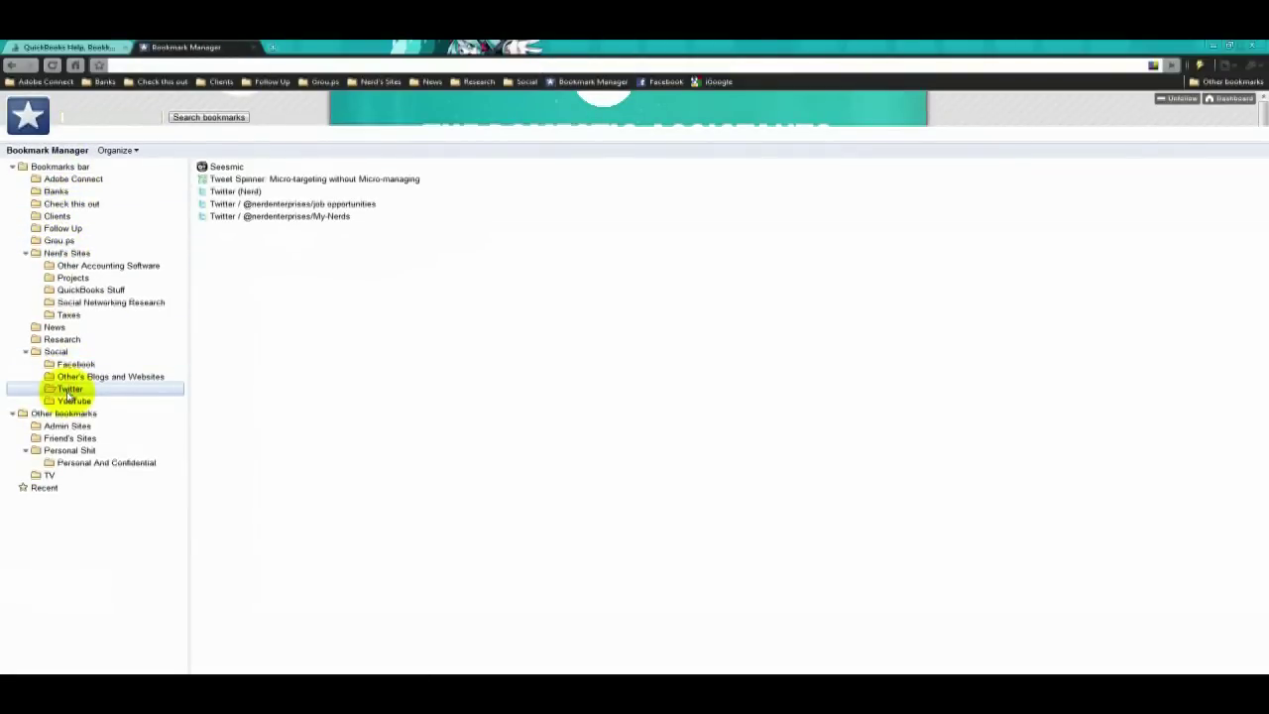